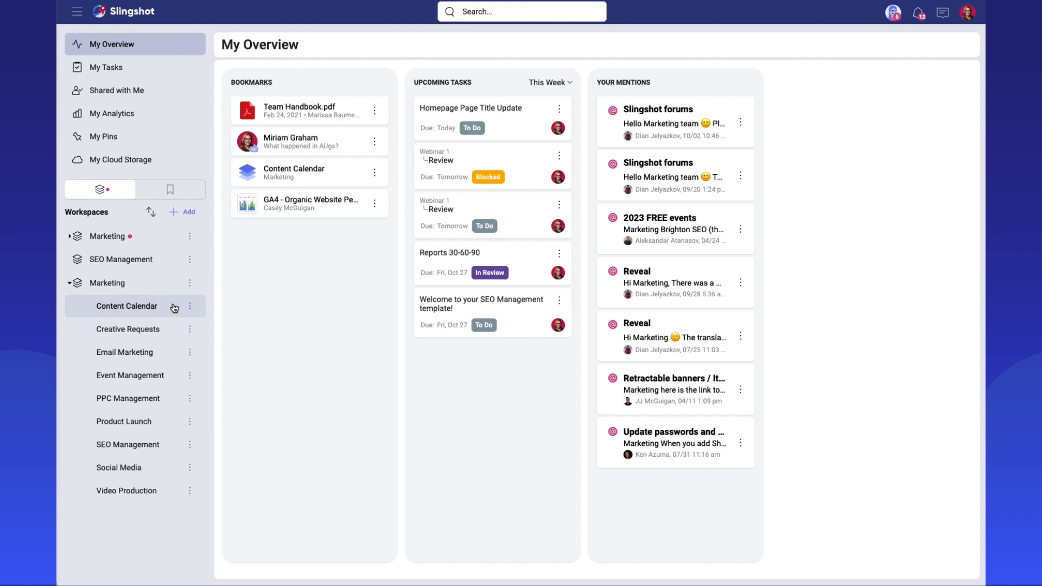
Open the PPC Management project's tasks and display the Campaigns list as a Calendar.
left_click(135, 395)
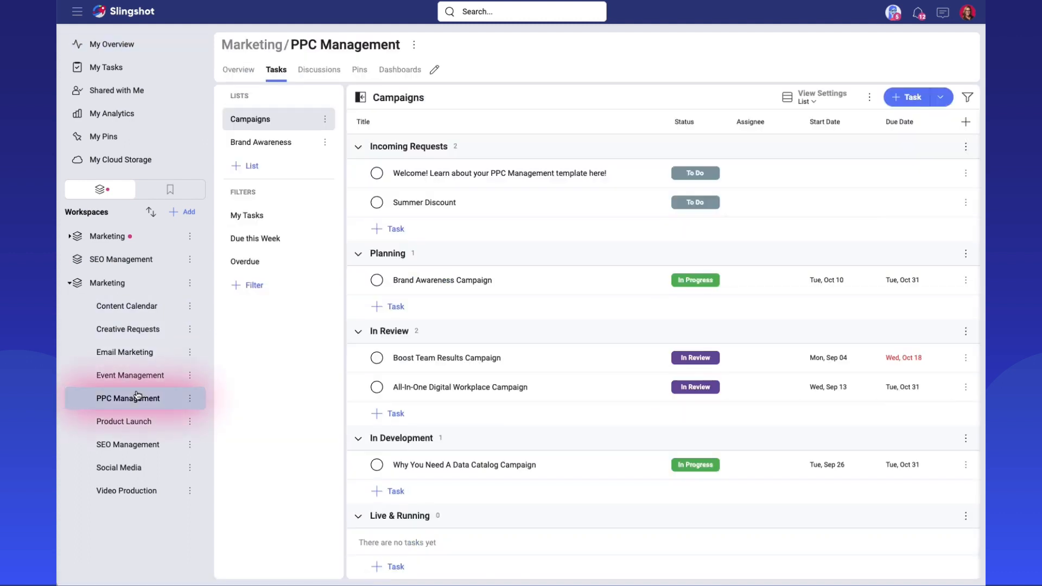
left_click(269, 70)
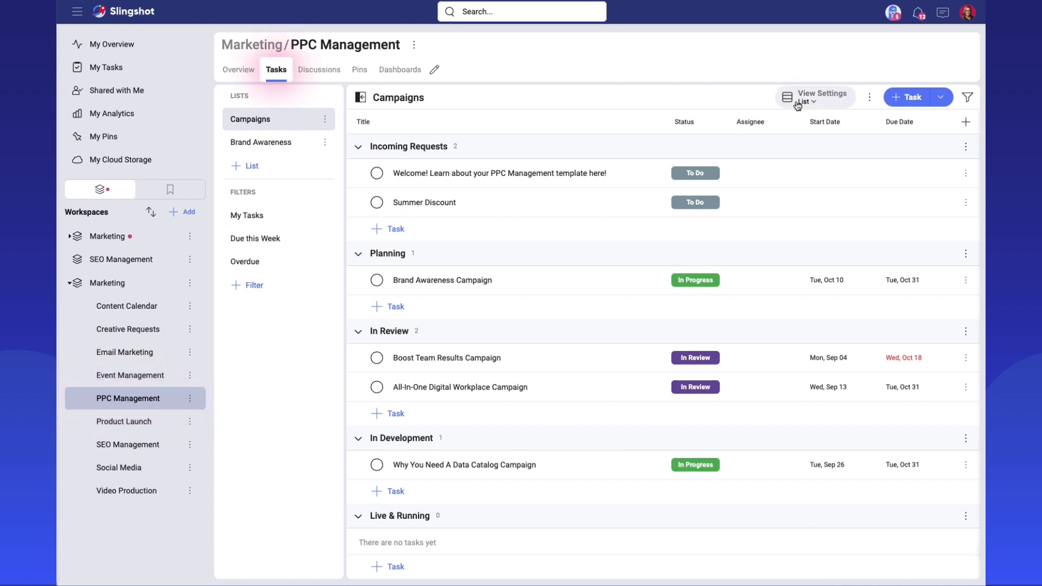
left_click(836, 102)
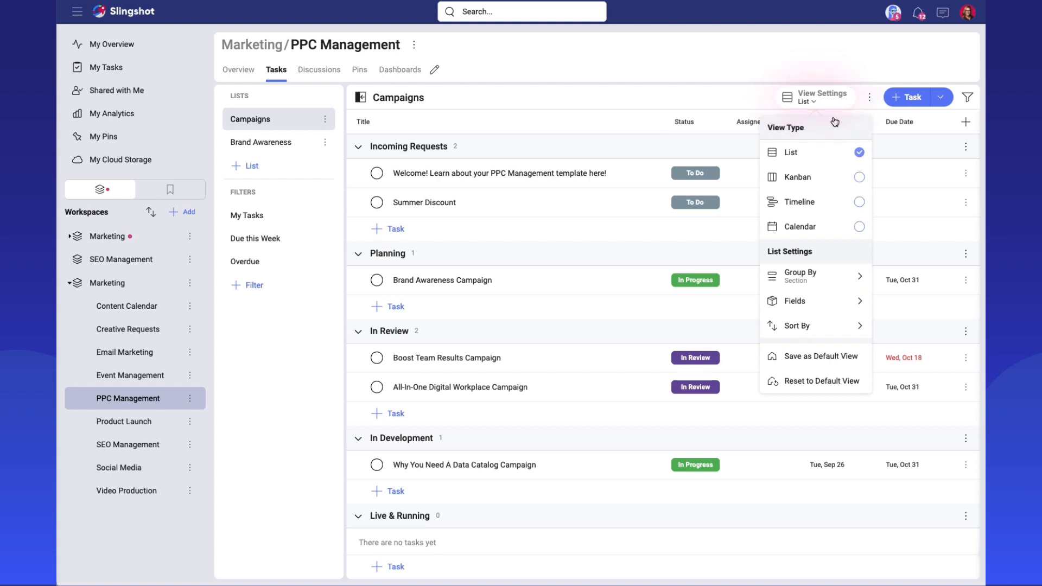
left_click(841, 227)
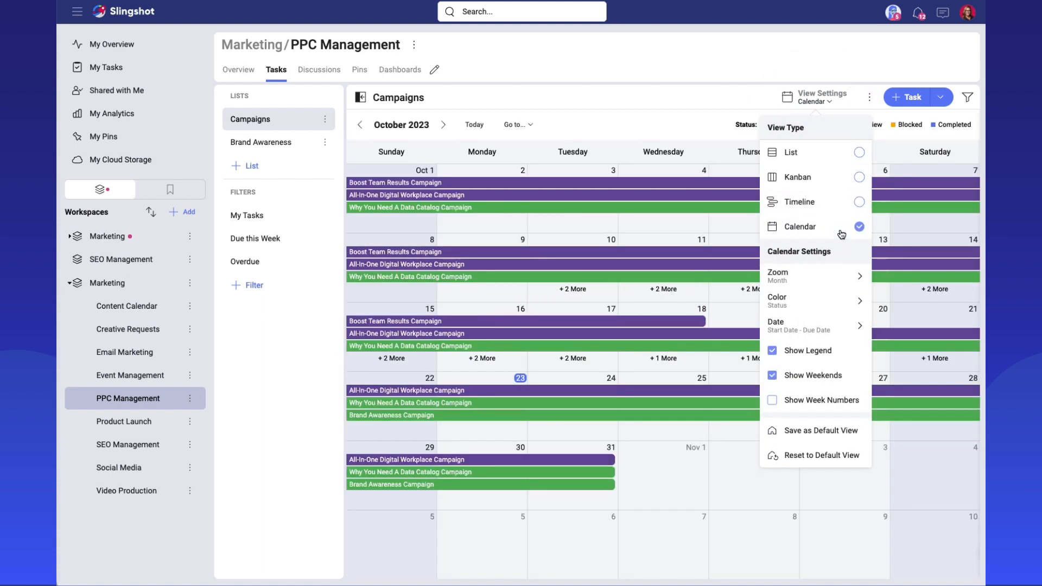
left_click(643, 115)
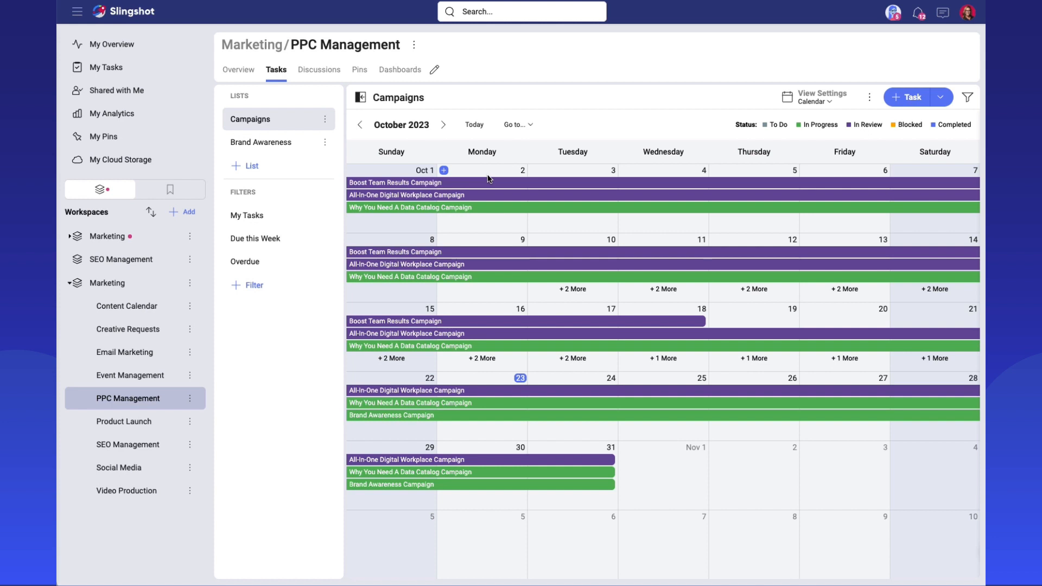
Try the calendar's Week zoom level and return it to Month.
left_click(817, 104)
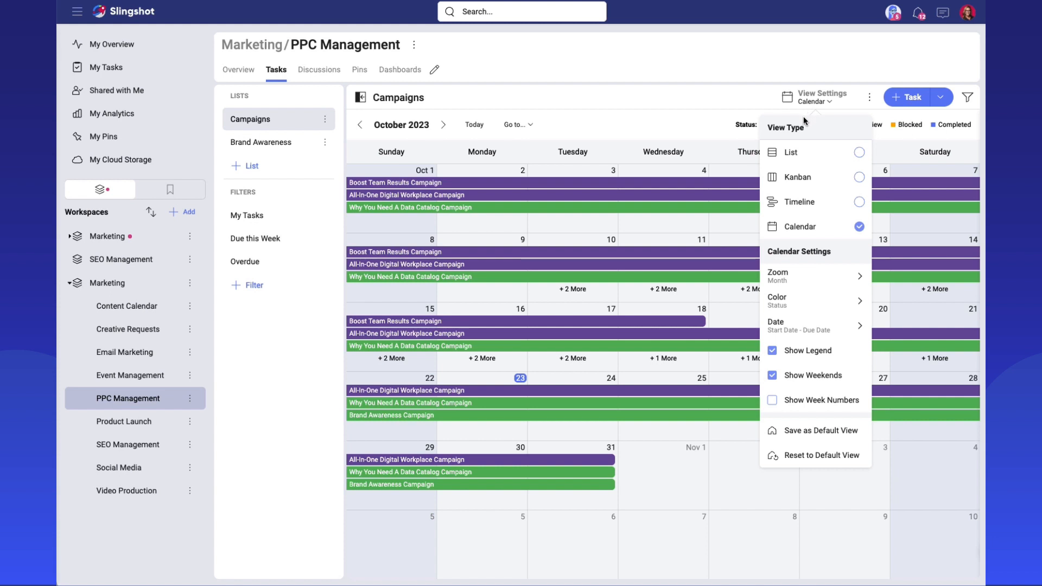
left_click(809, 286)
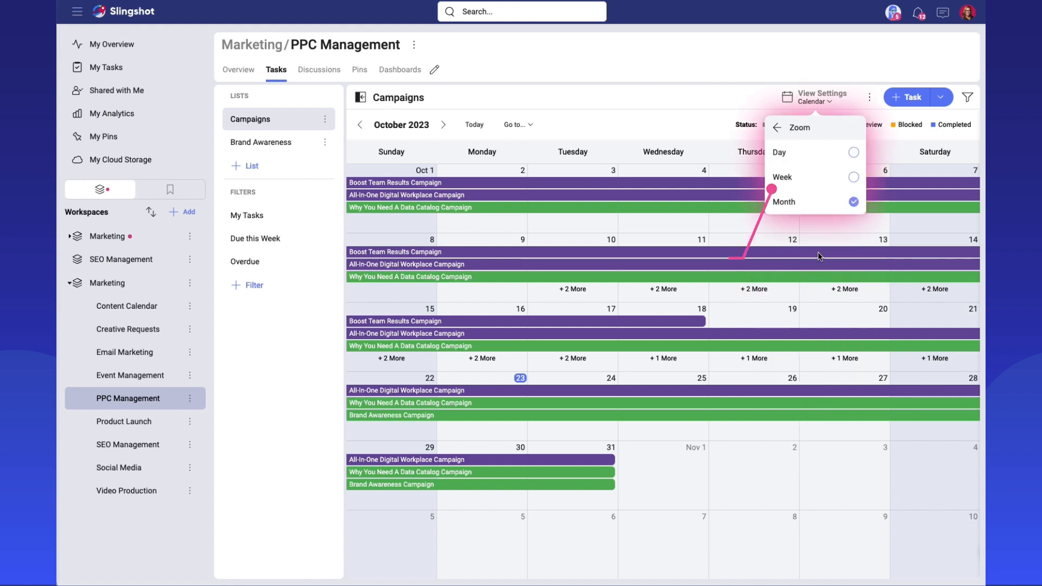
left_click(809, 181)
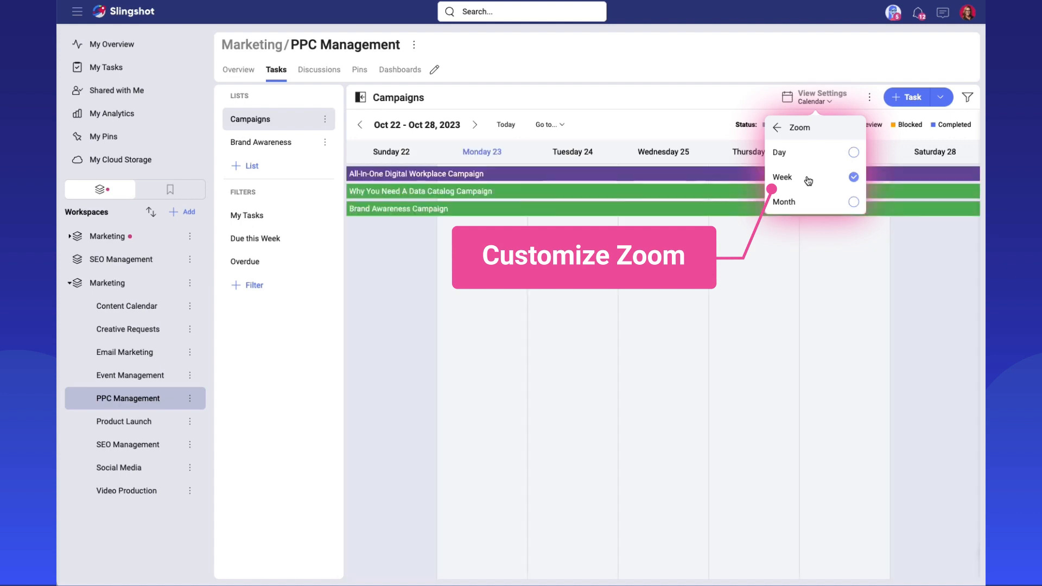
left_click(806, 197)
left_click(788, 126)
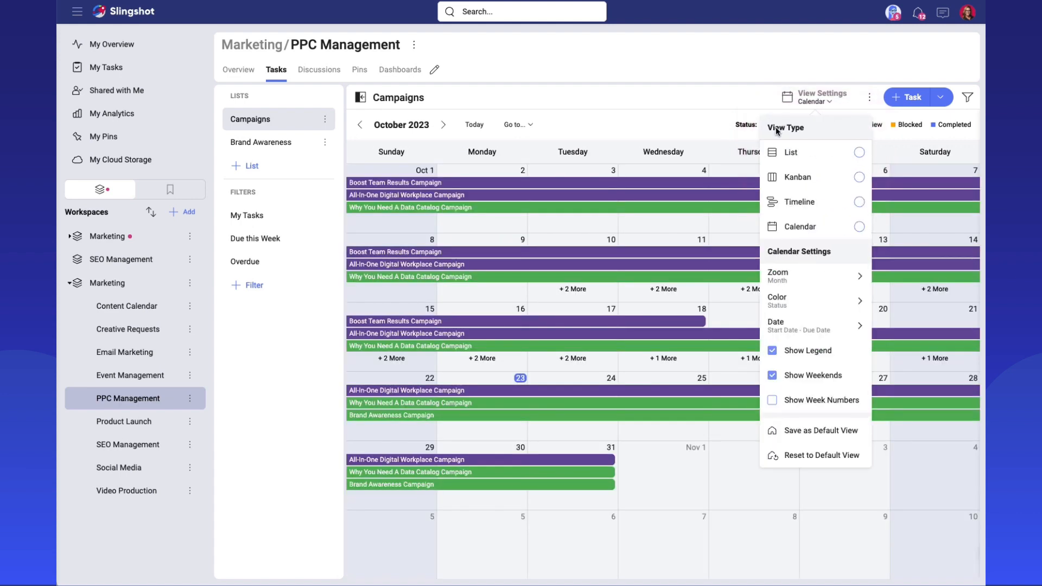
Try coloring the calendar's tasks by Priority and return the coloring to Status.
left_click(816, 304)
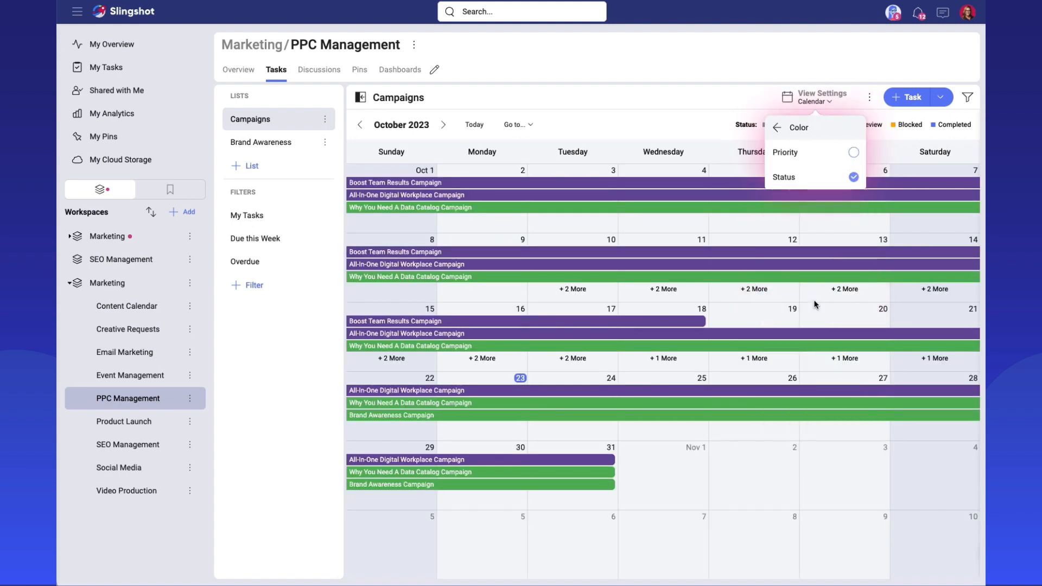
left_click(802, 162)
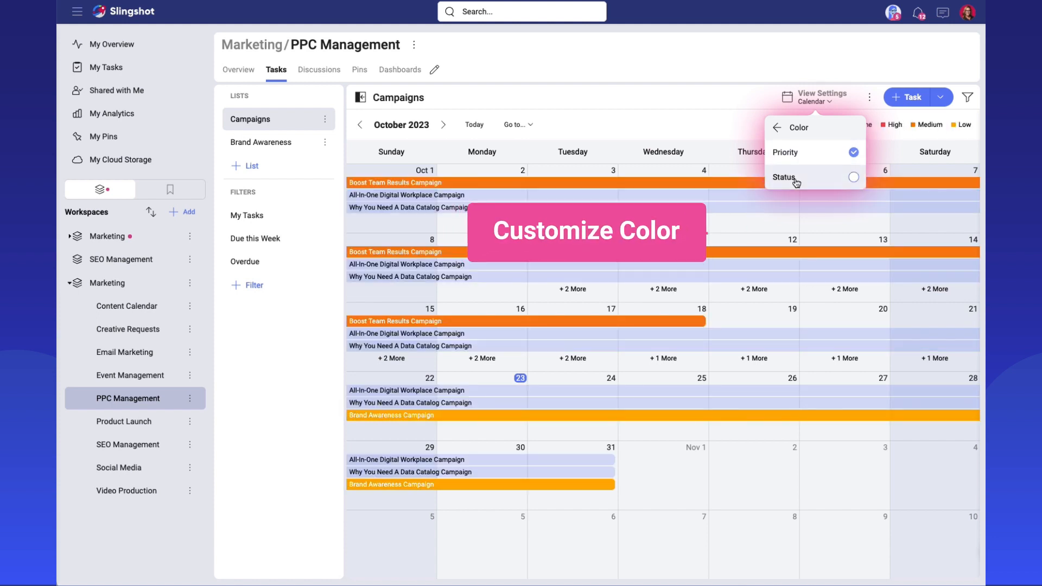
left_click(795, 179)
left_click(780, 130)
left_click(664, 58)
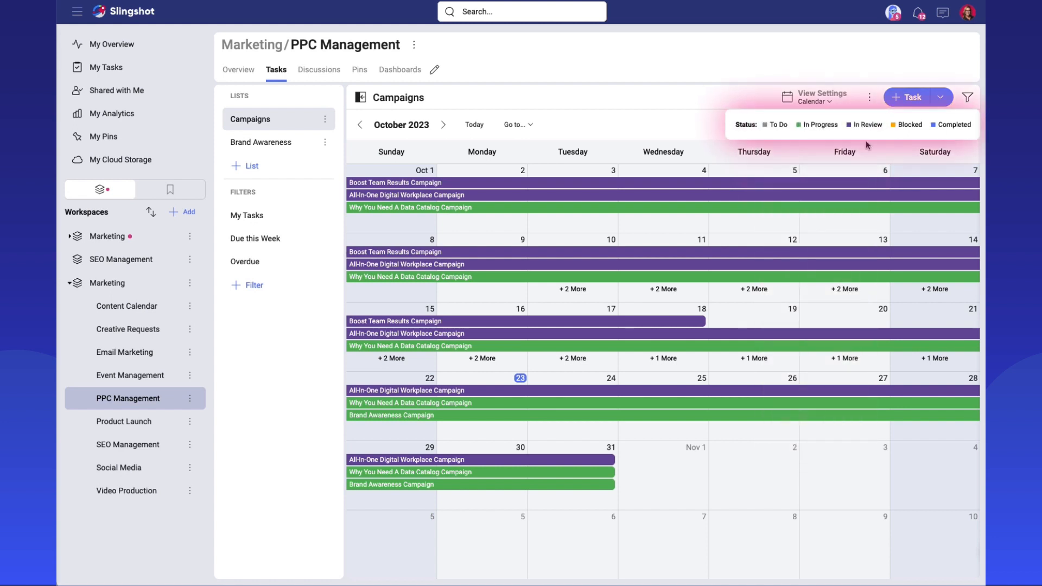
Set the calendar to place tasks by Due Date only.
left_click(829, 104)
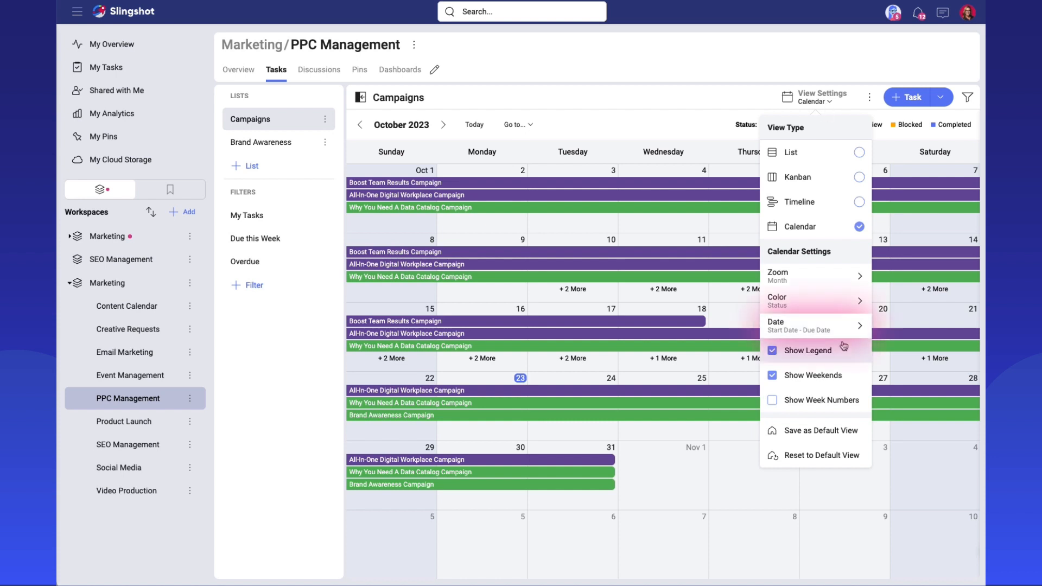
left_click(836, 329)
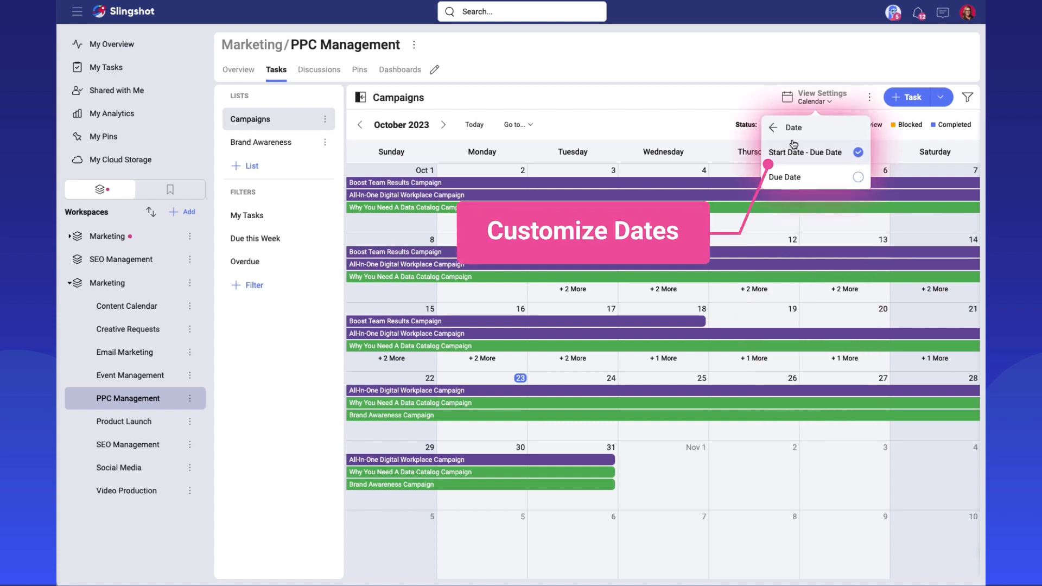
left_click(783, 176)
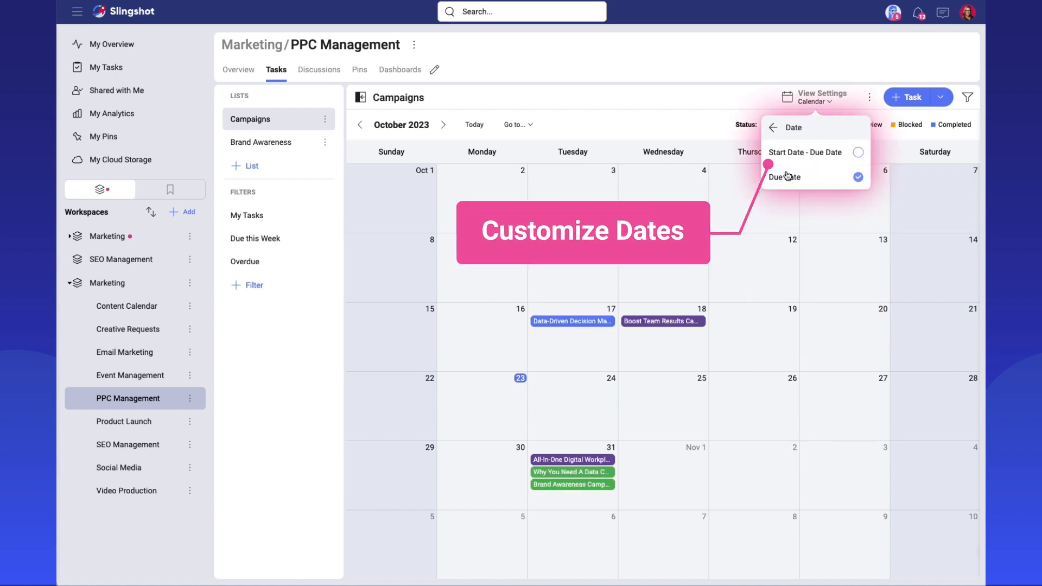
left_click(773, 128)
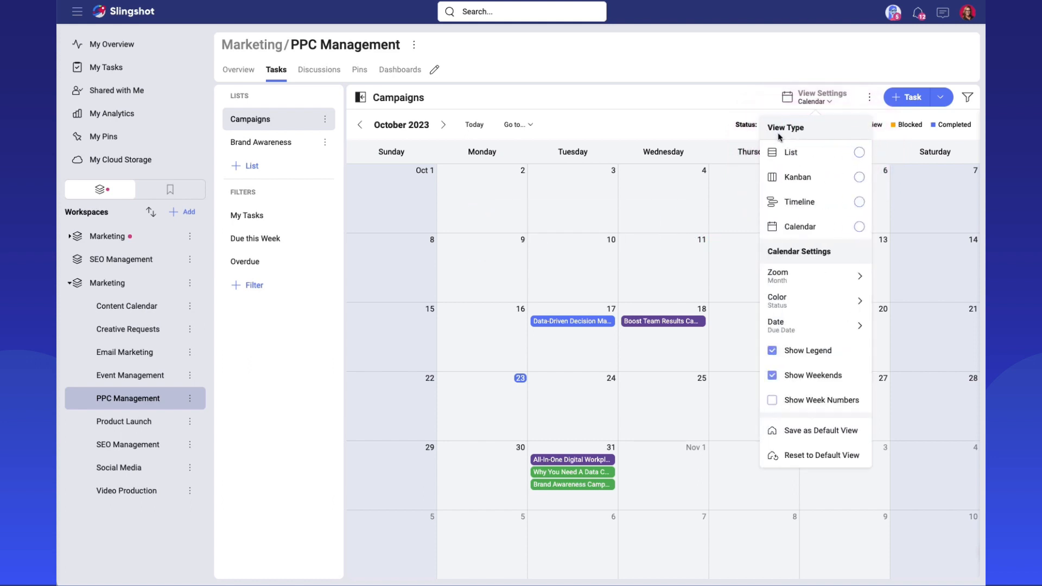
Toggle the calendar's legend, weekends and week numbers one by one, restoring each option to its original setting.
left_click(788, 352)
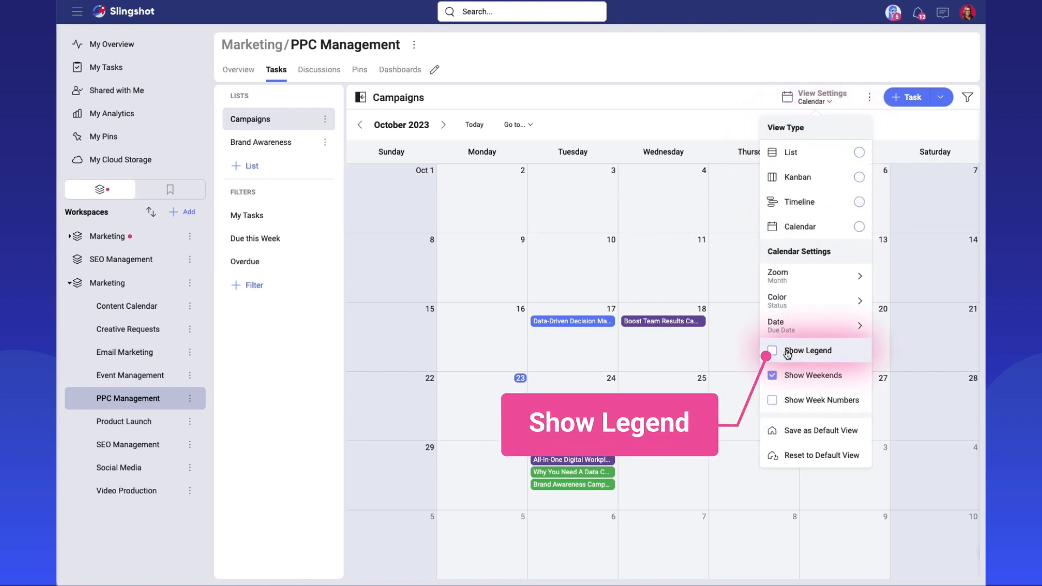
left_click(787, 352)
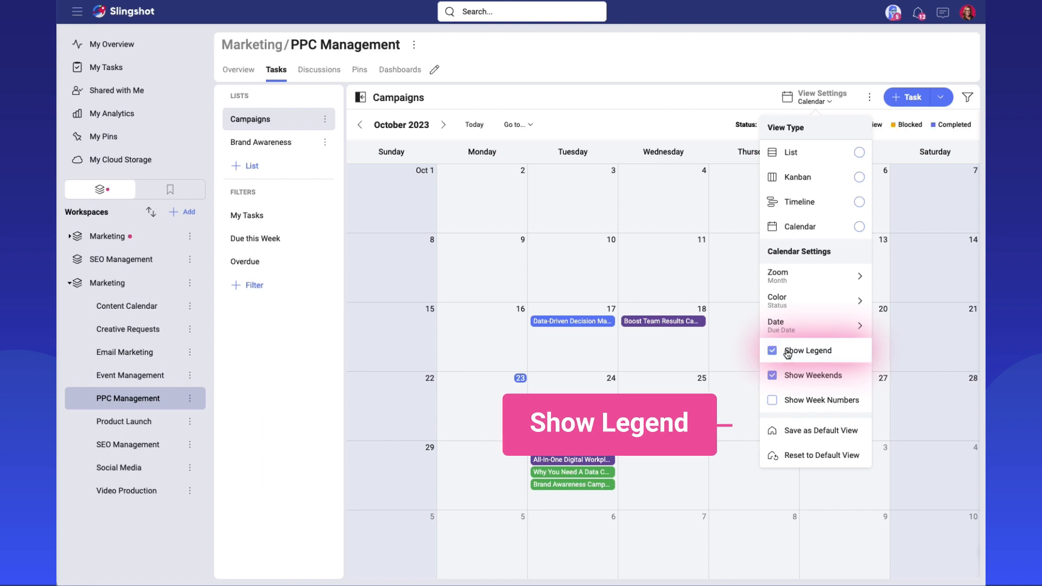
left_click(792, 380)
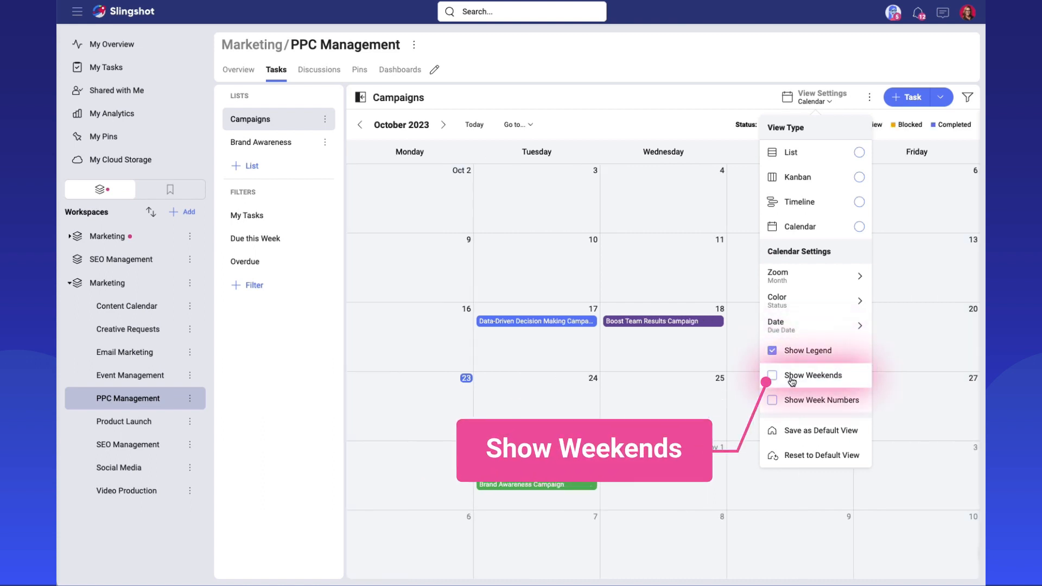
left_click(792, 380)
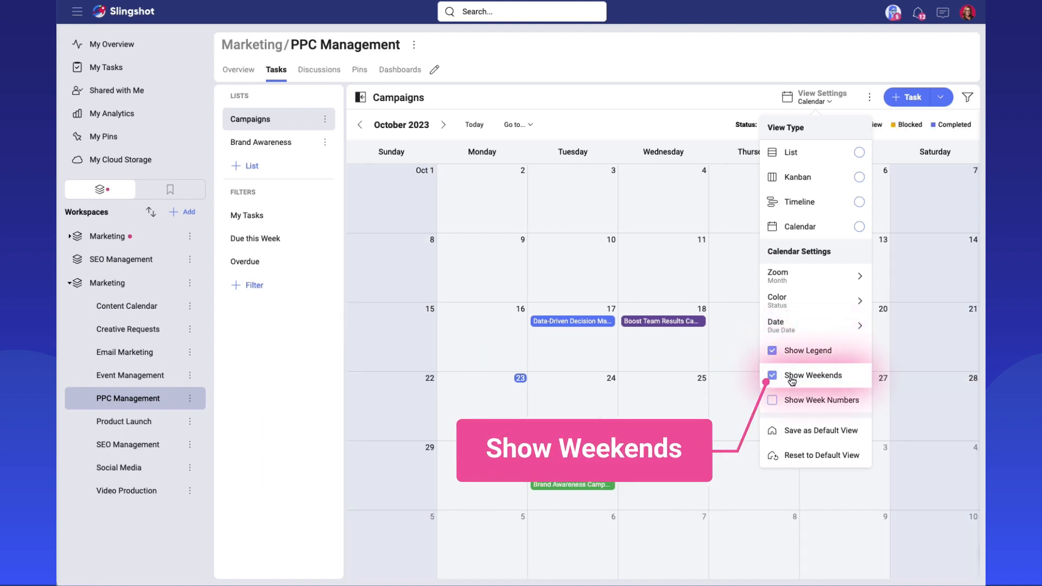
left_click(797, 407)
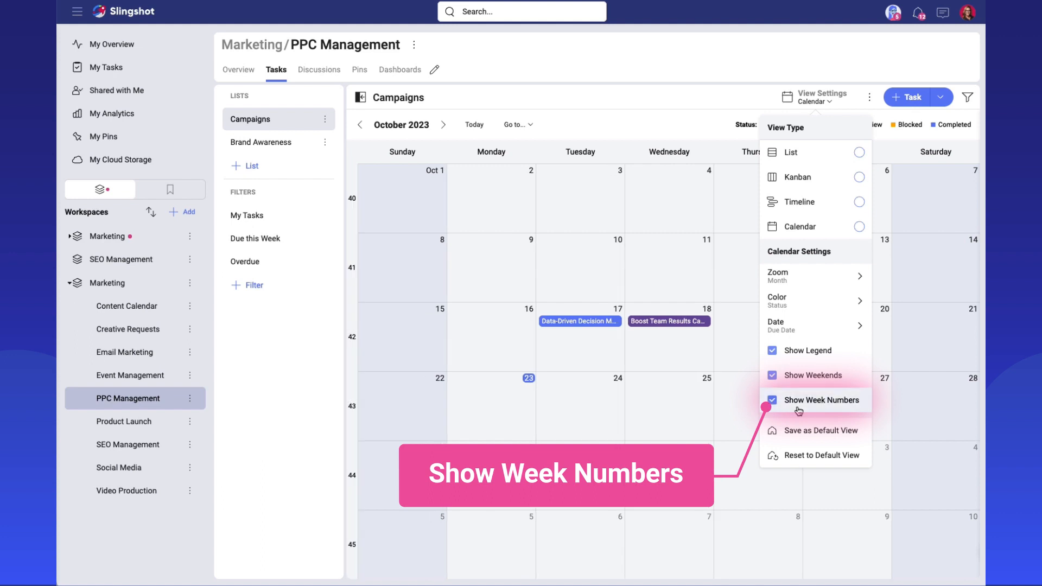
left_click(799, 409)
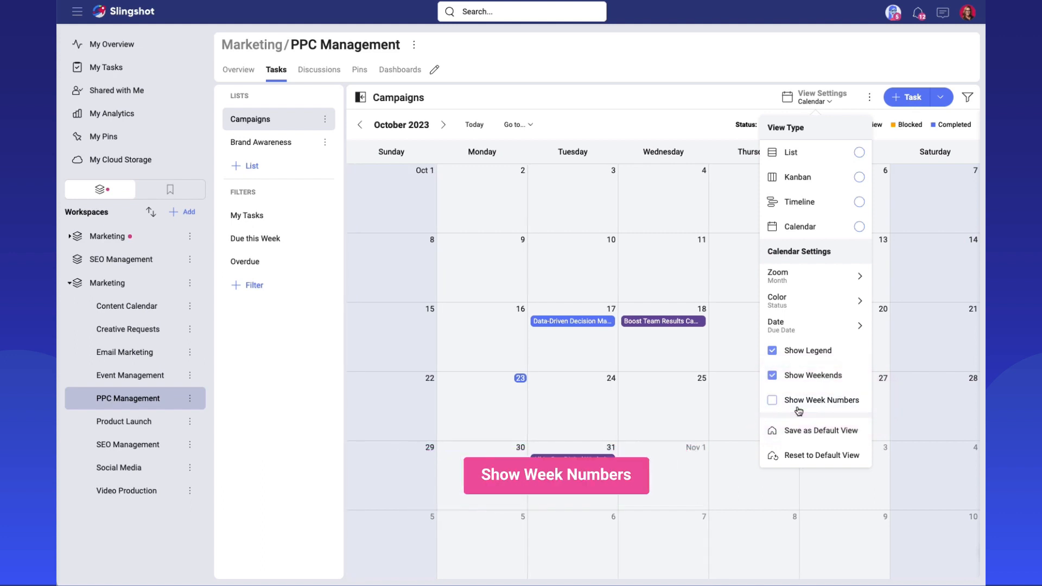
left_click(700, 226)
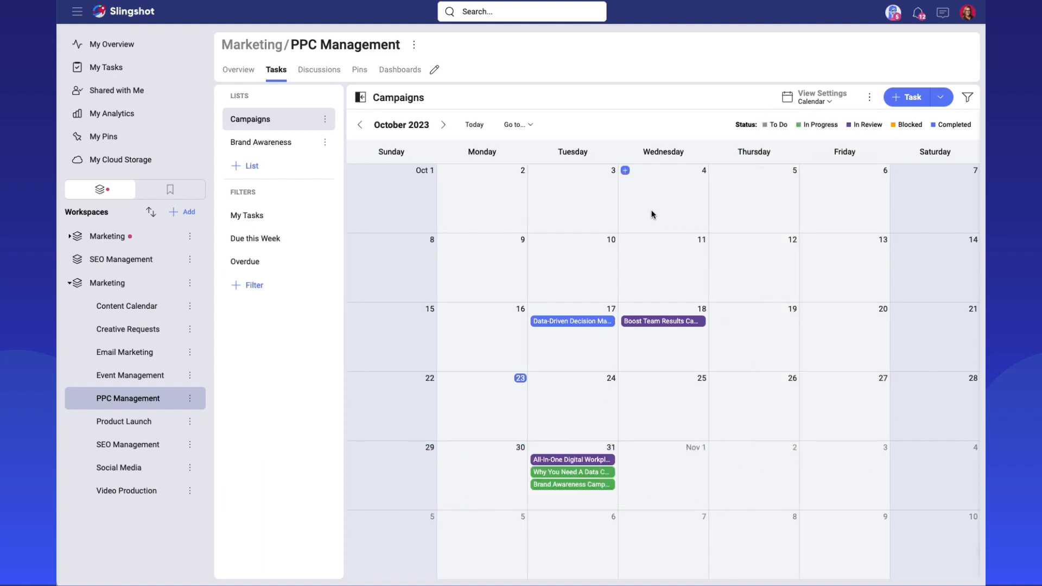
Open a new task form from October 12 on the calendar and dismiss it without creating the task.
mouse_move(717, 241)
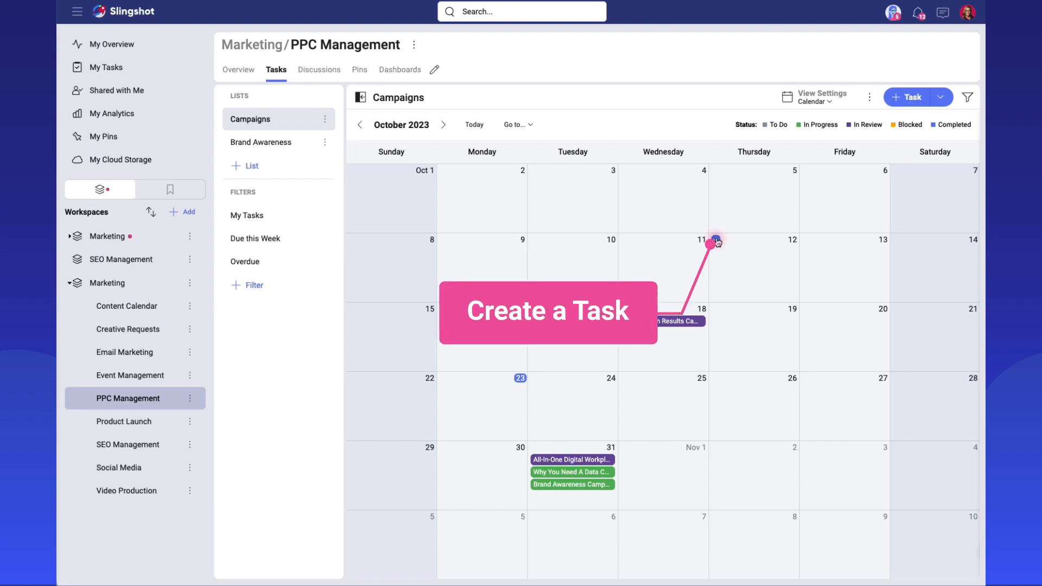
left_click(716, 240)
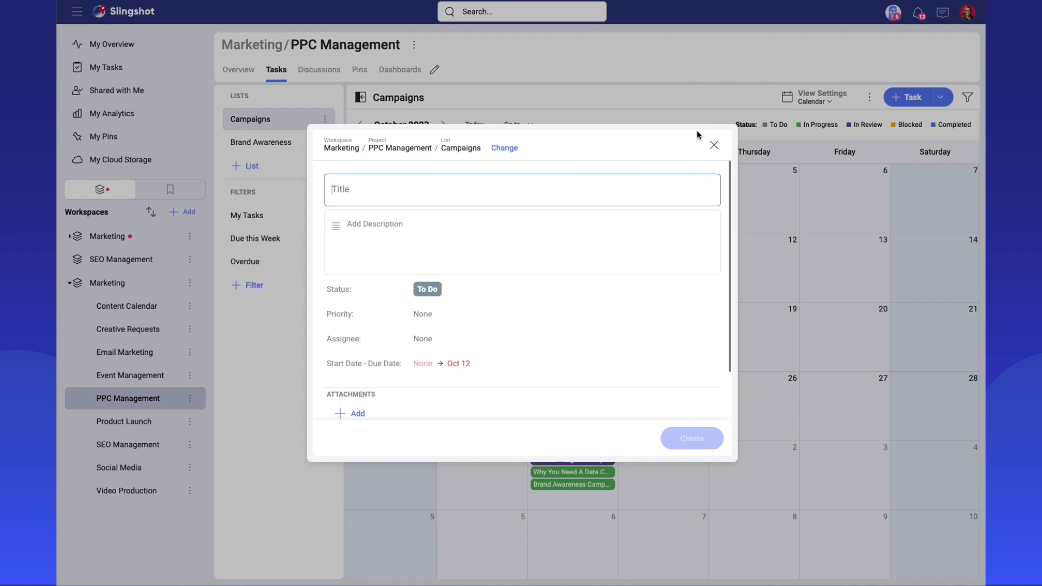
left_click(711, 144)
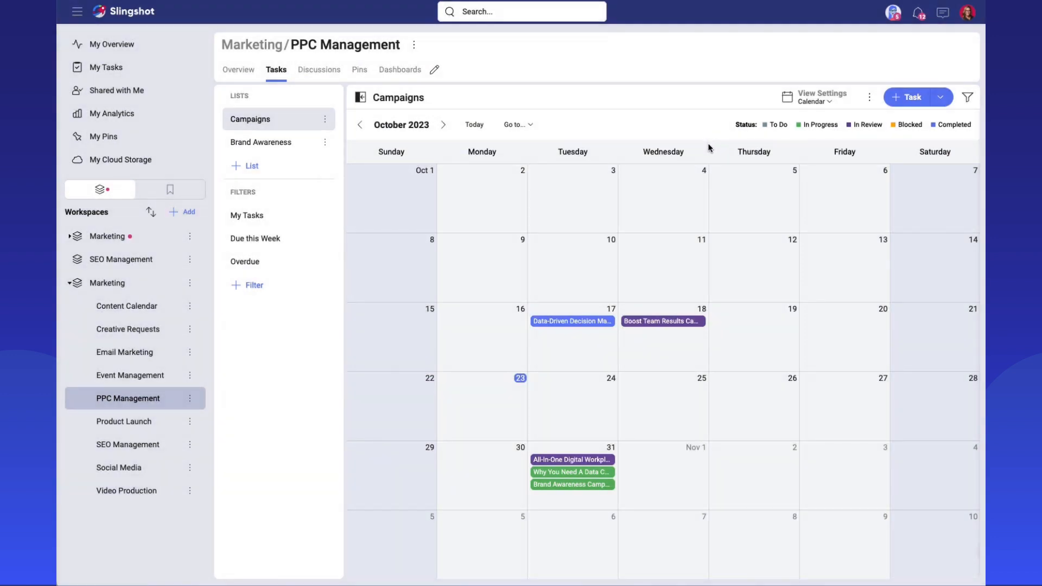
Move the Why You Need A Data Catalog Campaign task's due date to October 25 on the calendar.
left_click_drag(538, 473, 656, 405)
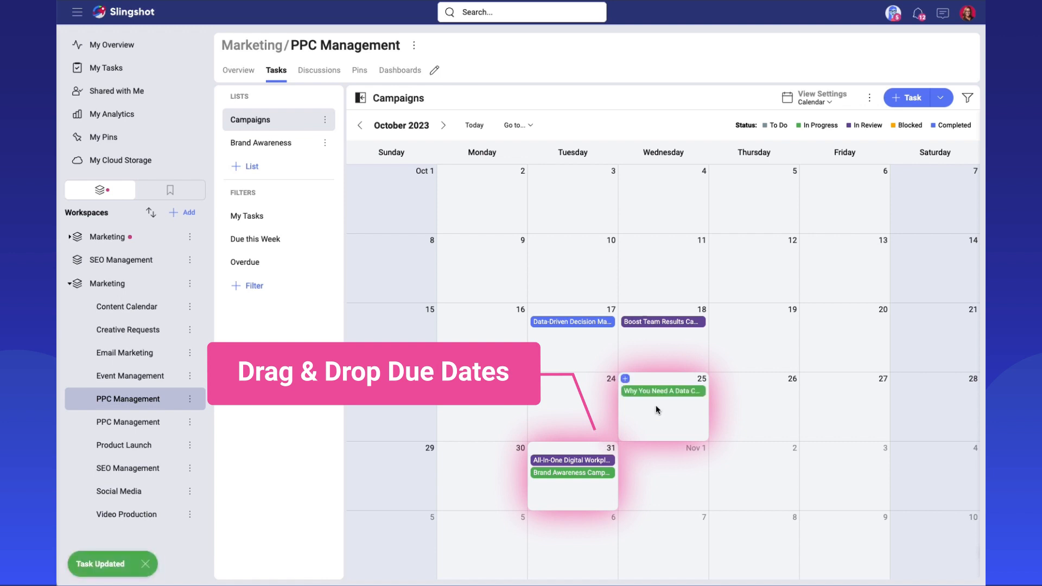
left_click(520, 380)
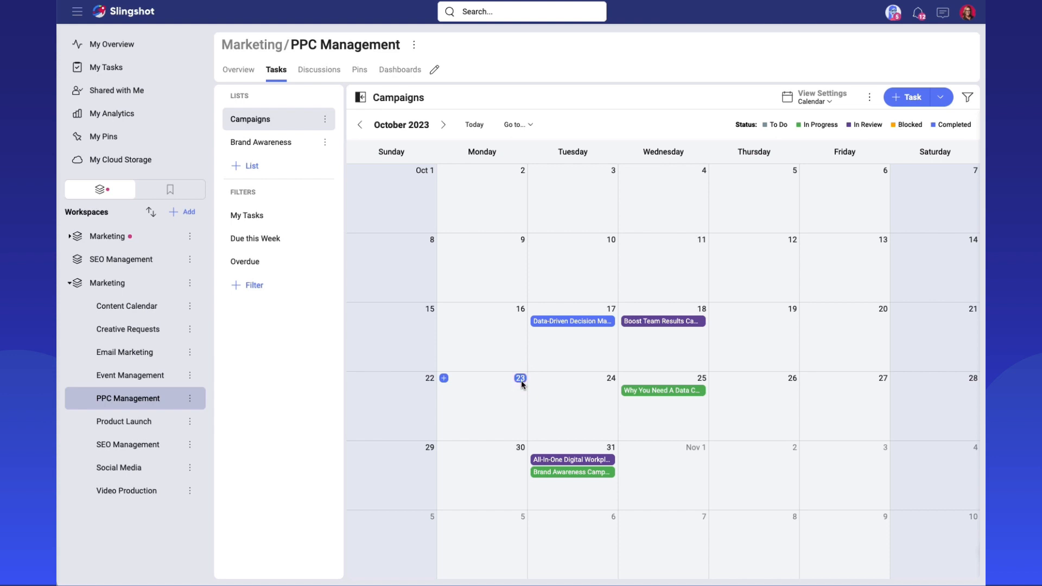
Show the unscheduled items, schedule the Summer Discount task on November 3, and close the unscheduled list.
left_click(870, 98)
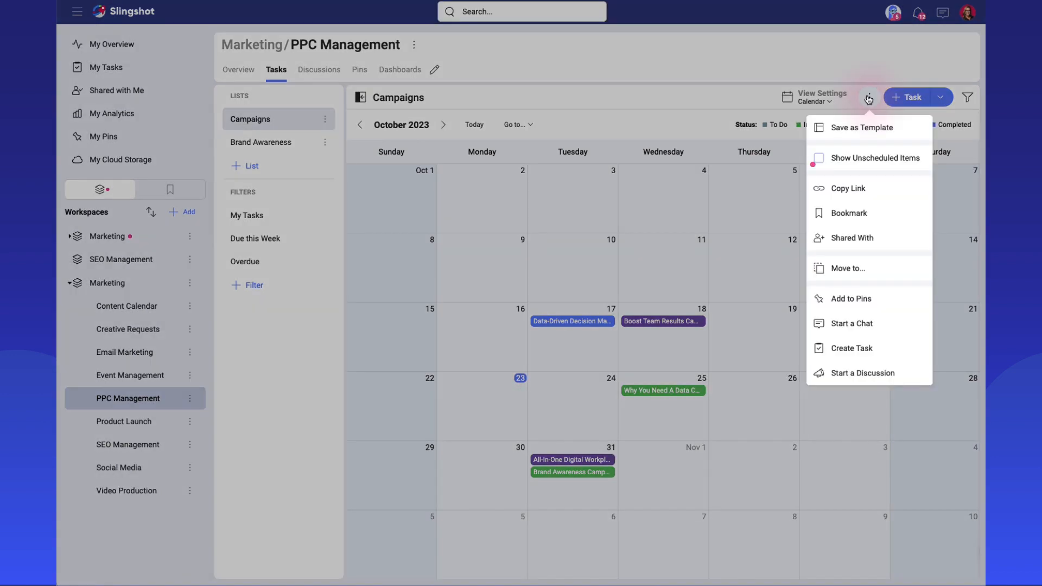
left_click(868, 158)
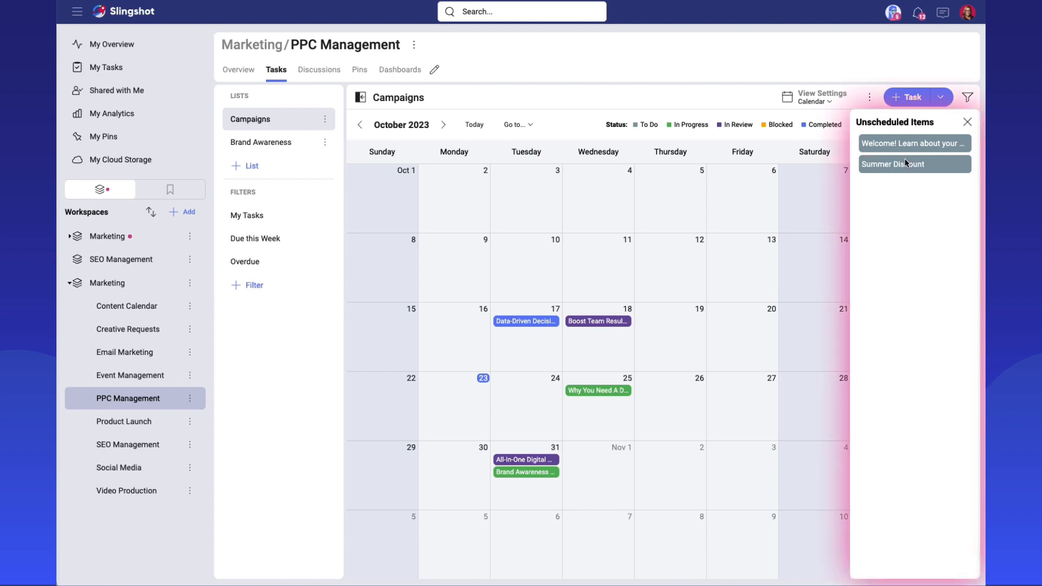
left_click_drag(903, 163, 717, 496)
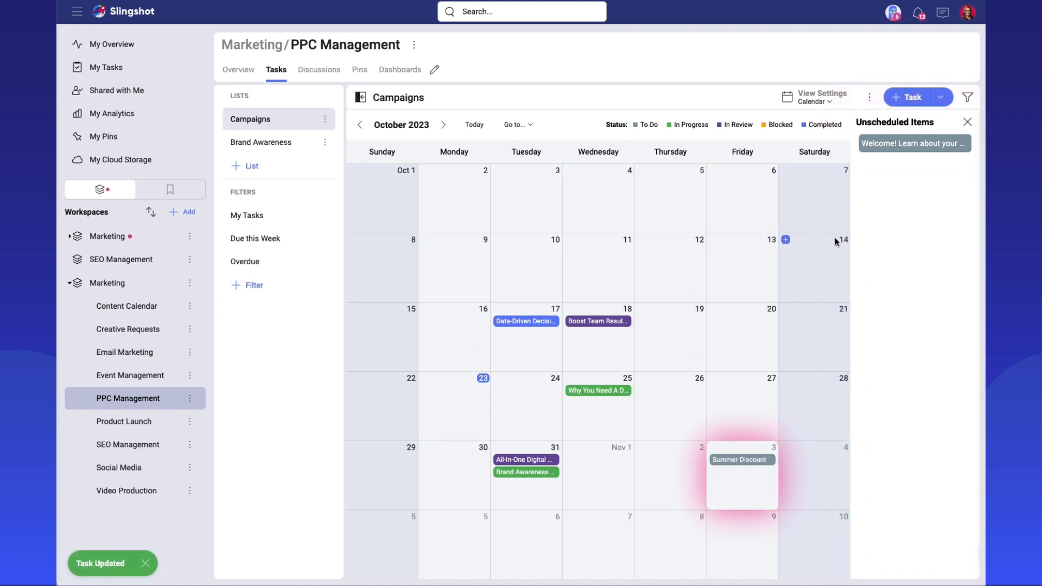
left_click(968, 122)
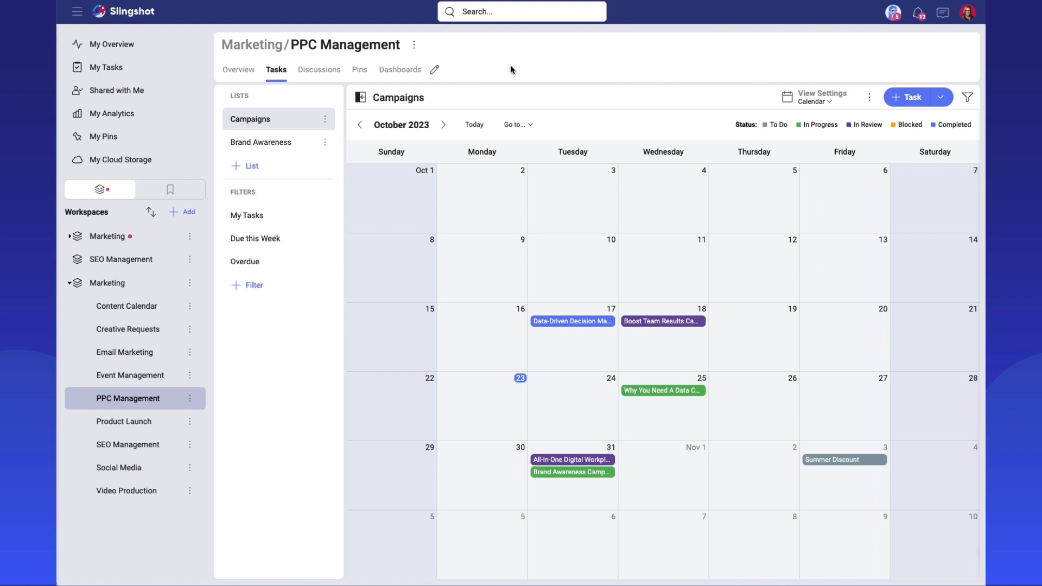
View the calendar's date picker for jumping to a specific date and dismiss it.
left_click(514, 124)
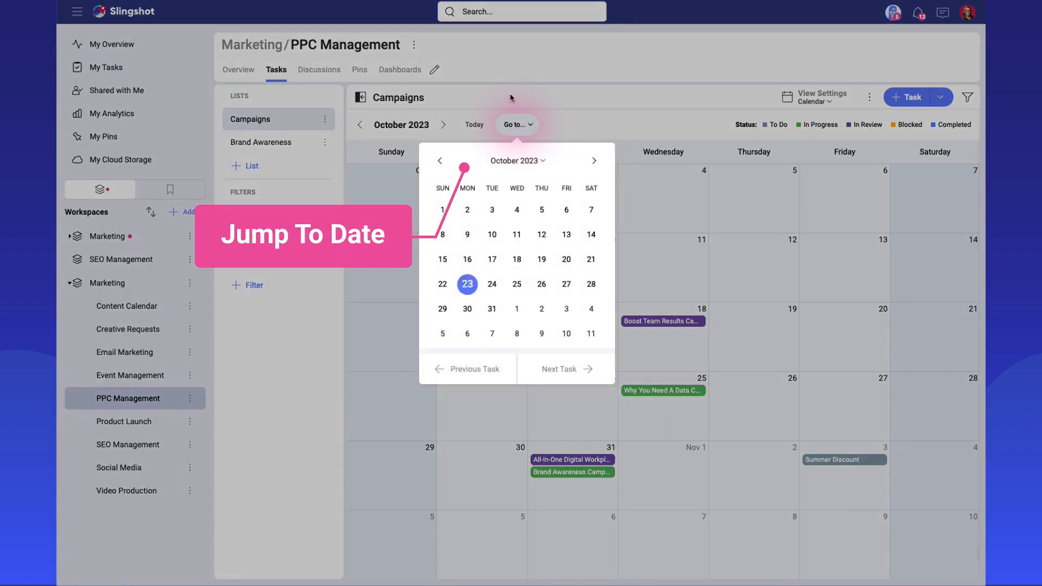
left_click(471, 129)
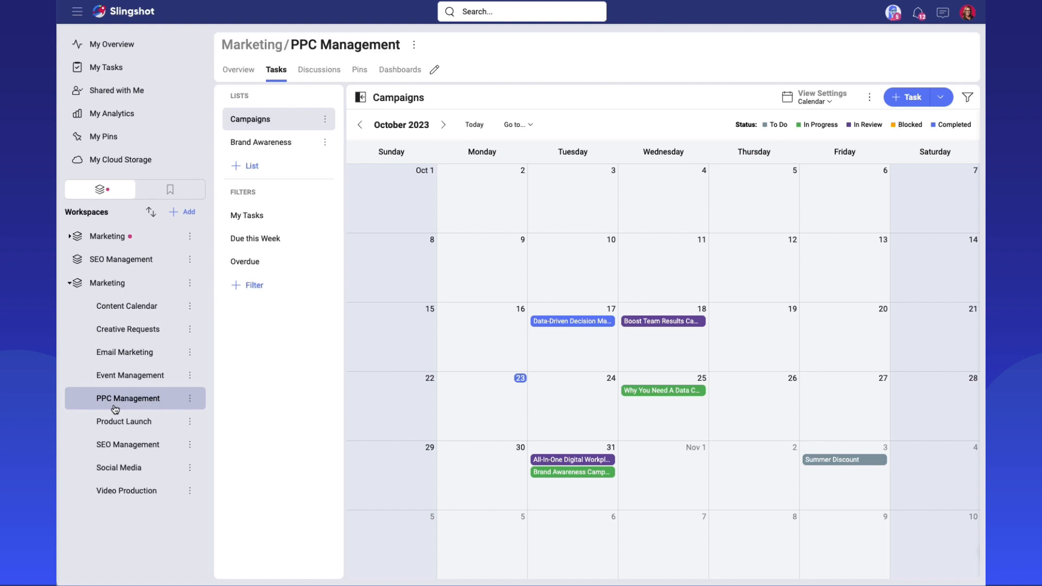
Start saving the PPC Management project as a template, keeping its name and description and choosing Workspace as the save location.
left_click(190, 400)
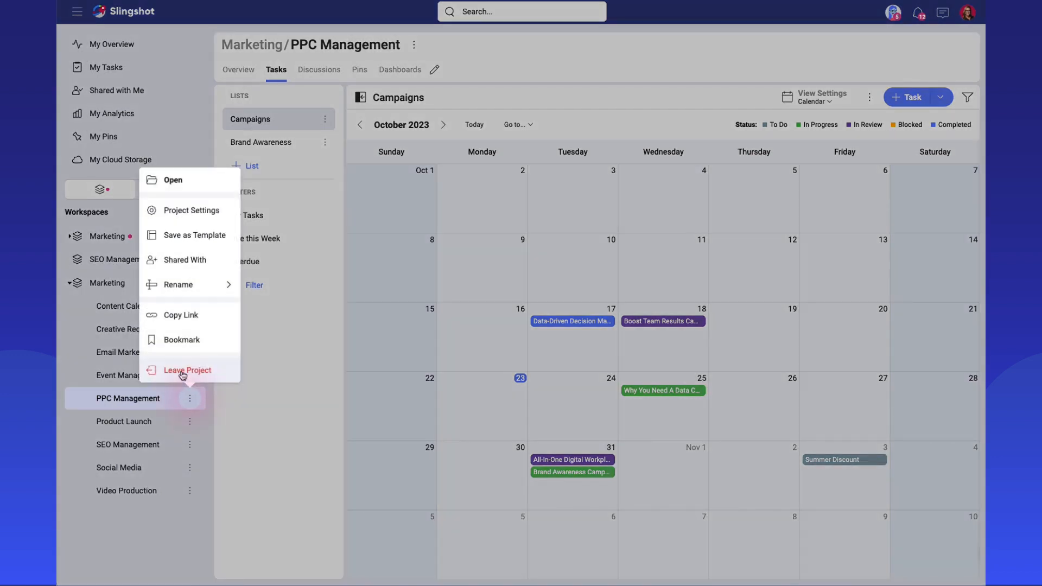
left_click(196, 241)
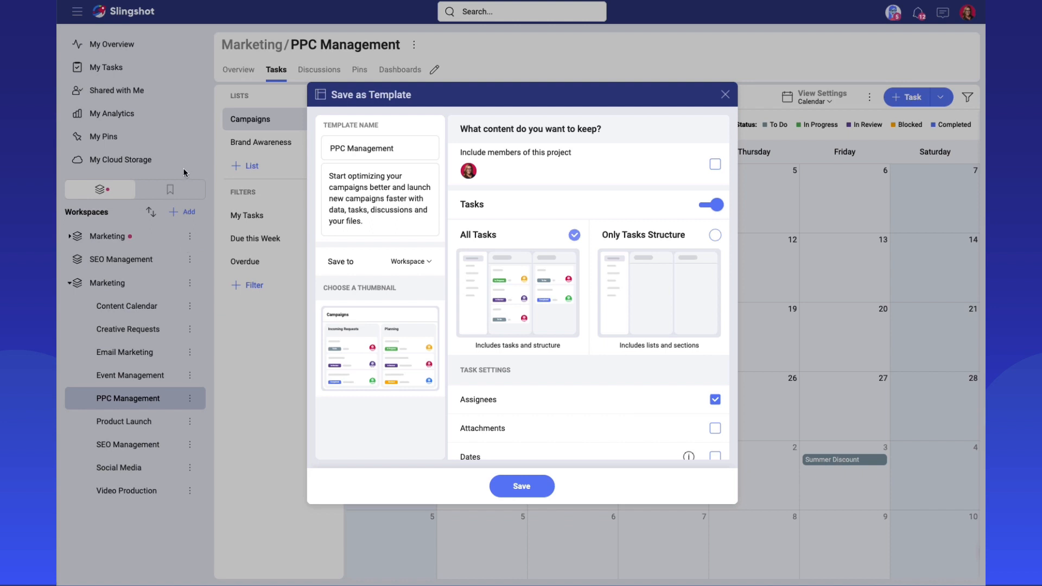
left_click(412, 153)
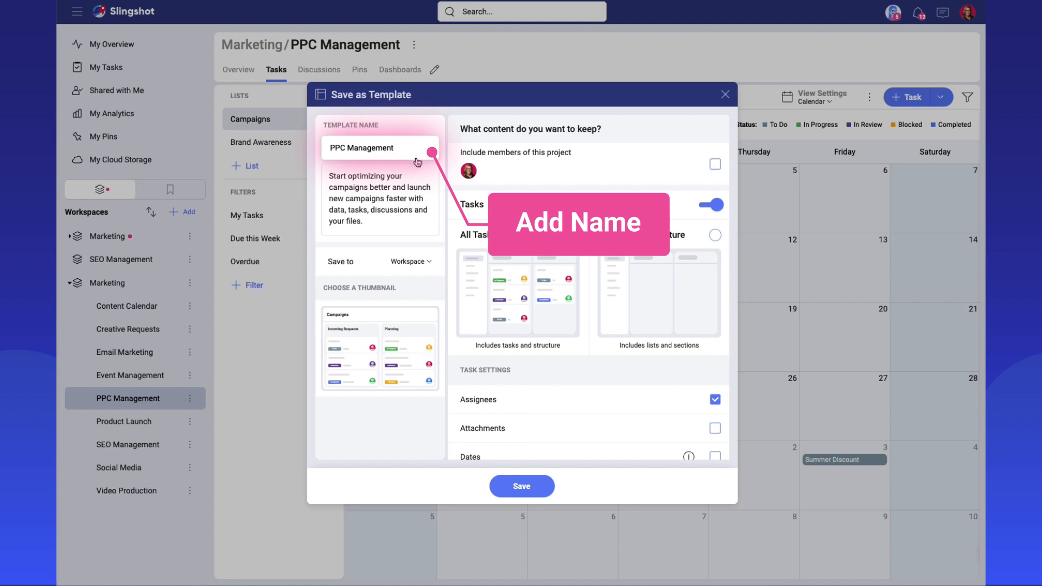
left_click(394, 209)
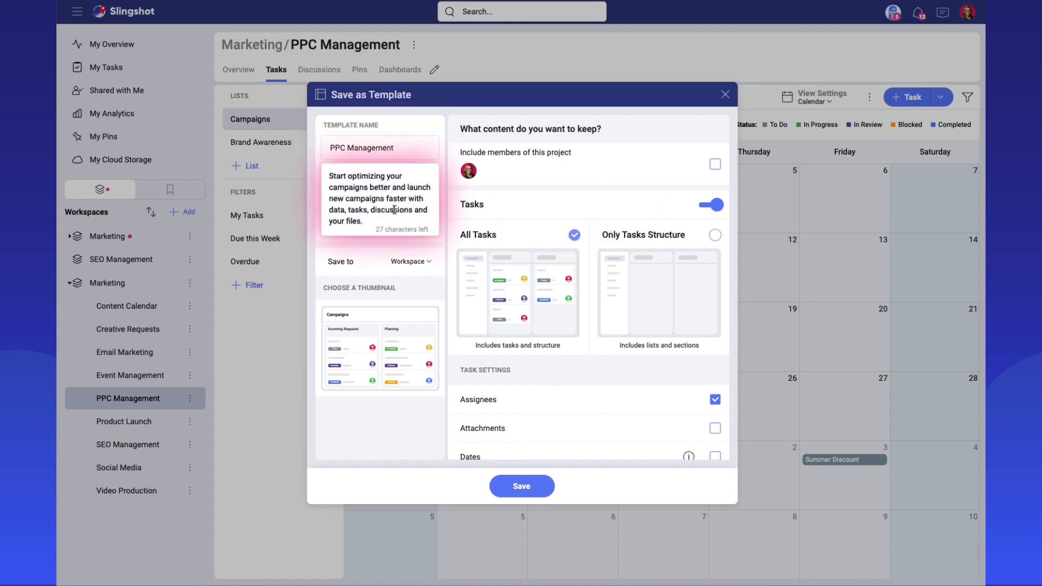
left_click(420, 262)
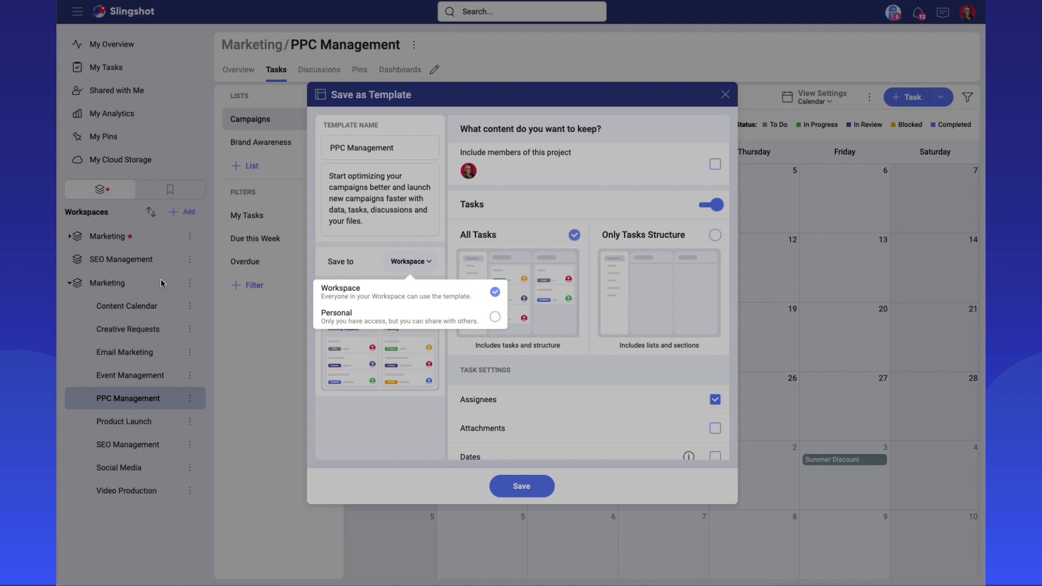
left_click(343, 287)
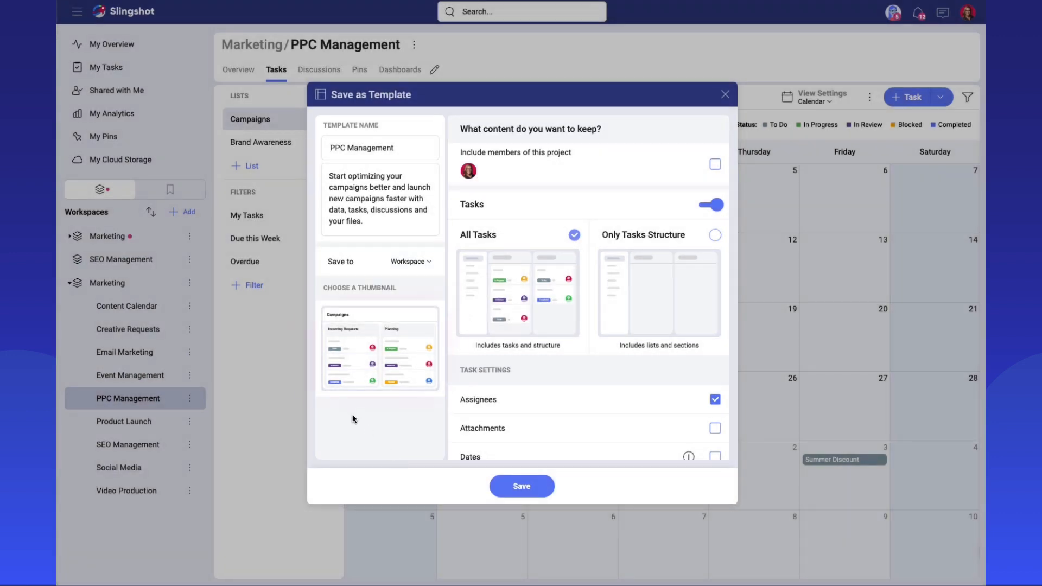
View the thumbnail choices for the template and dismiss them without changing the selection.
left_click(380, 347)
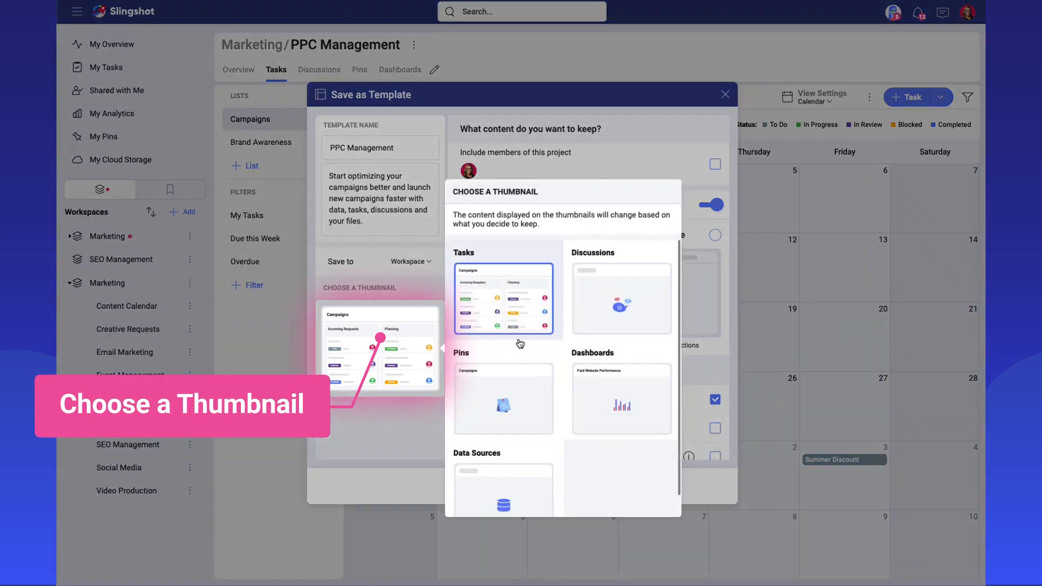
scroll(520, 344, "down", 1)
left_click(410, 441)
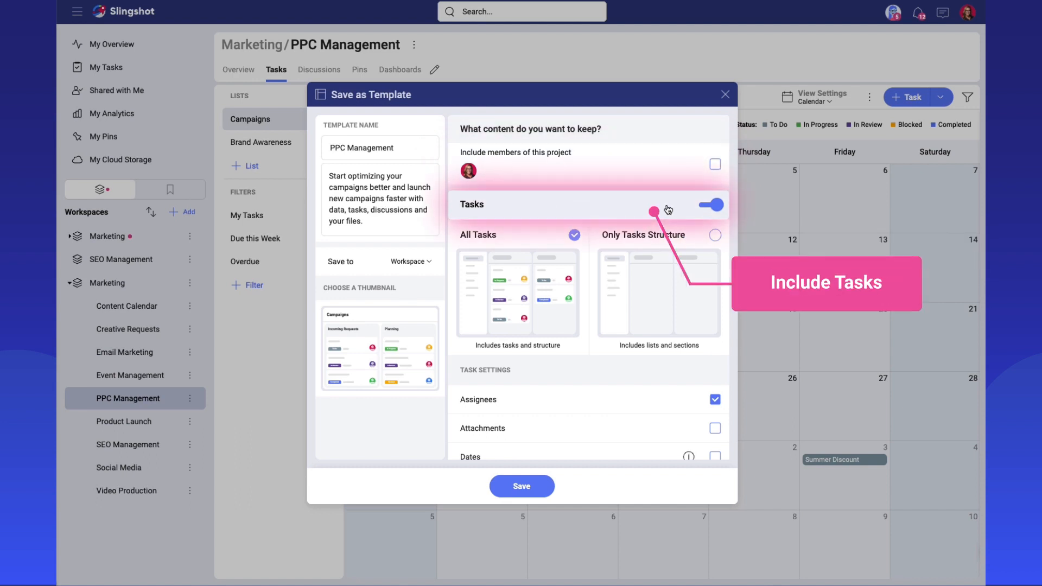
Try excluding tasks and keeping Only Tasks Structure in the template, and restore the All Tasks option.
left_click(708, 205)
left_click(706, 206)
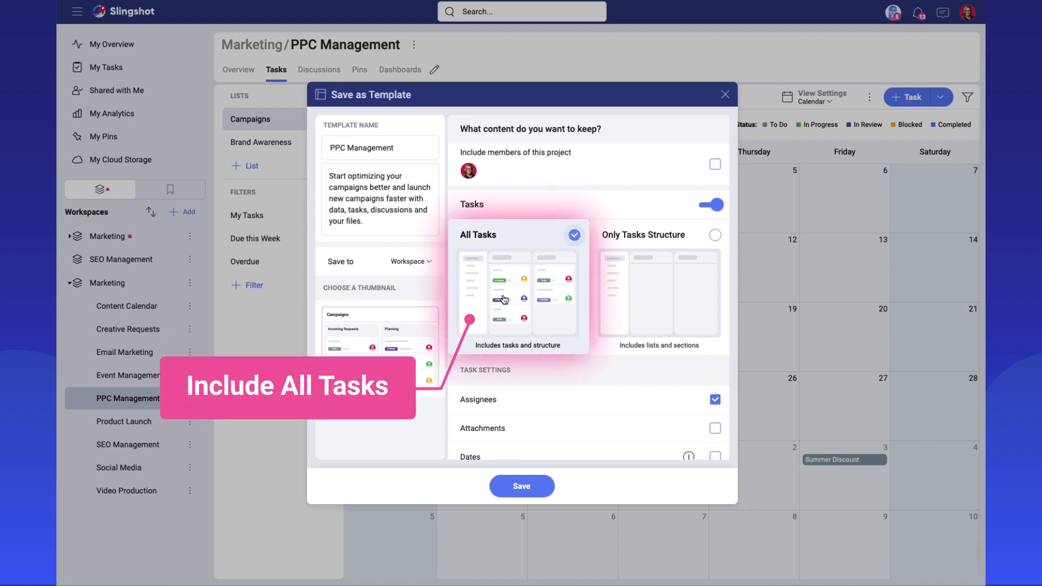
left_click(655, 283)
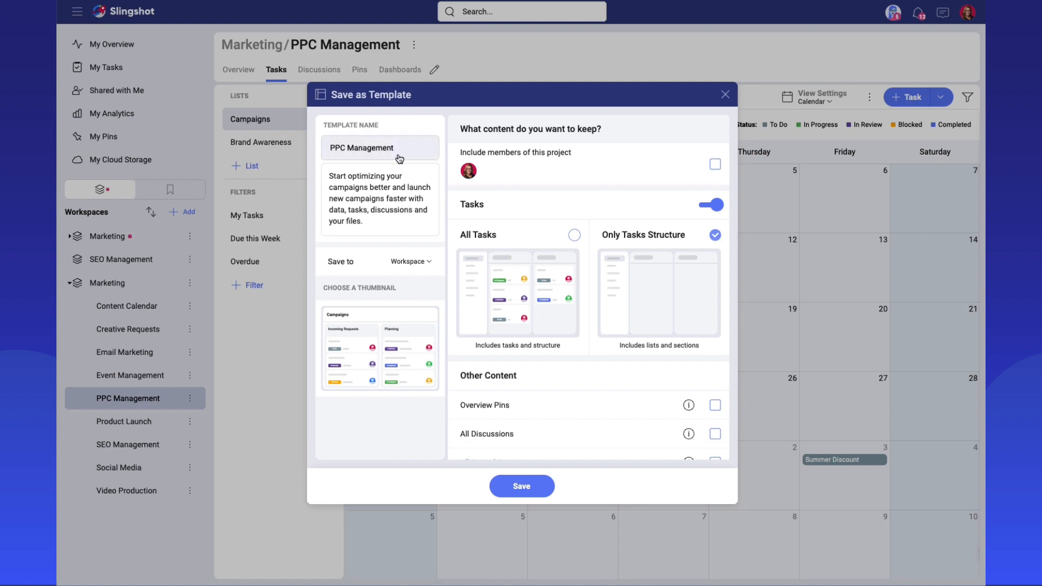
left_click(489, 279)
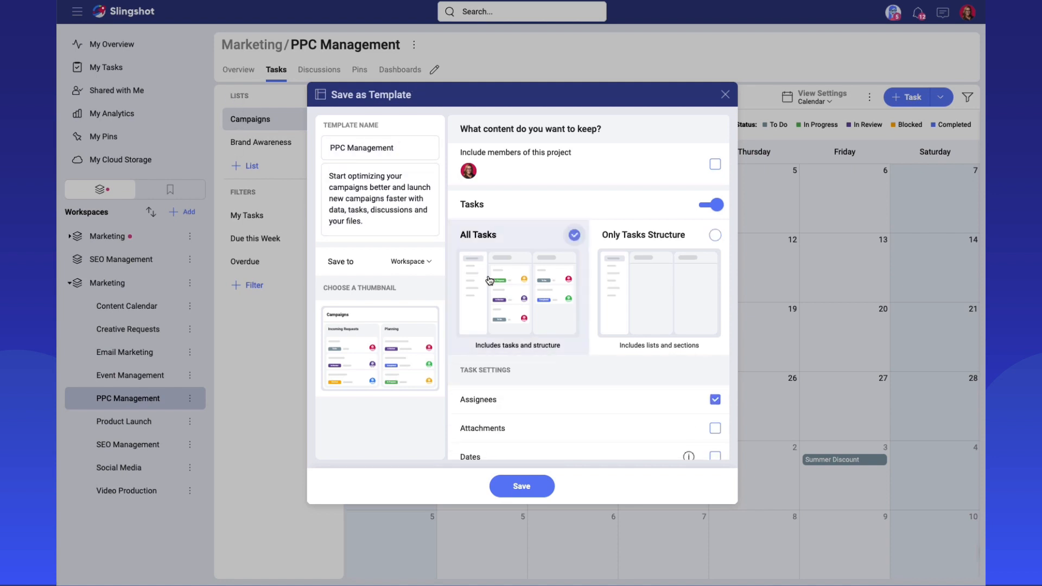
Include dates in the template's task settings and check the schedule type options without changing them.
scroll(479, 312, "down", 4)
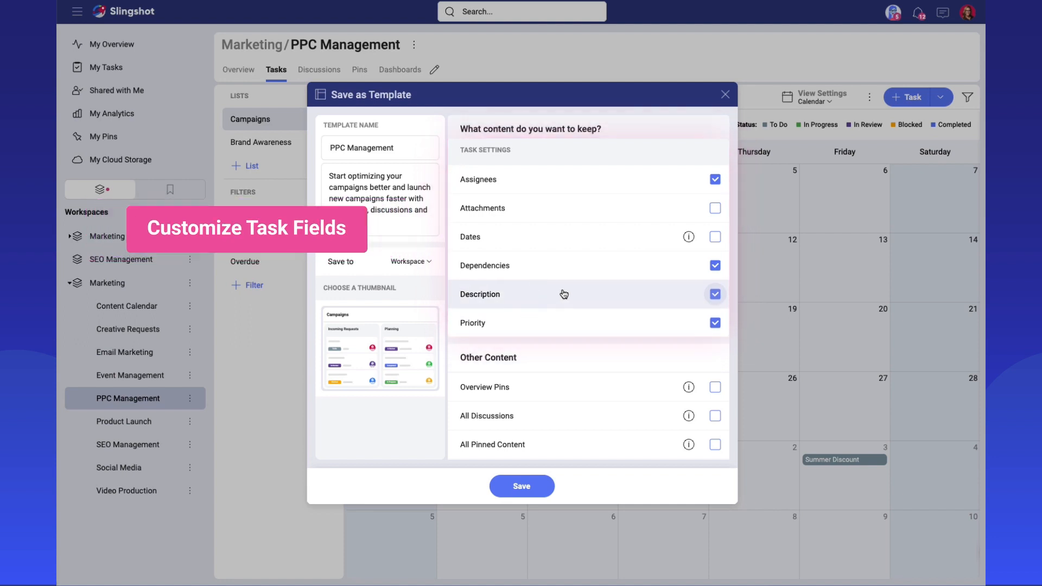
left_click(714, 239)
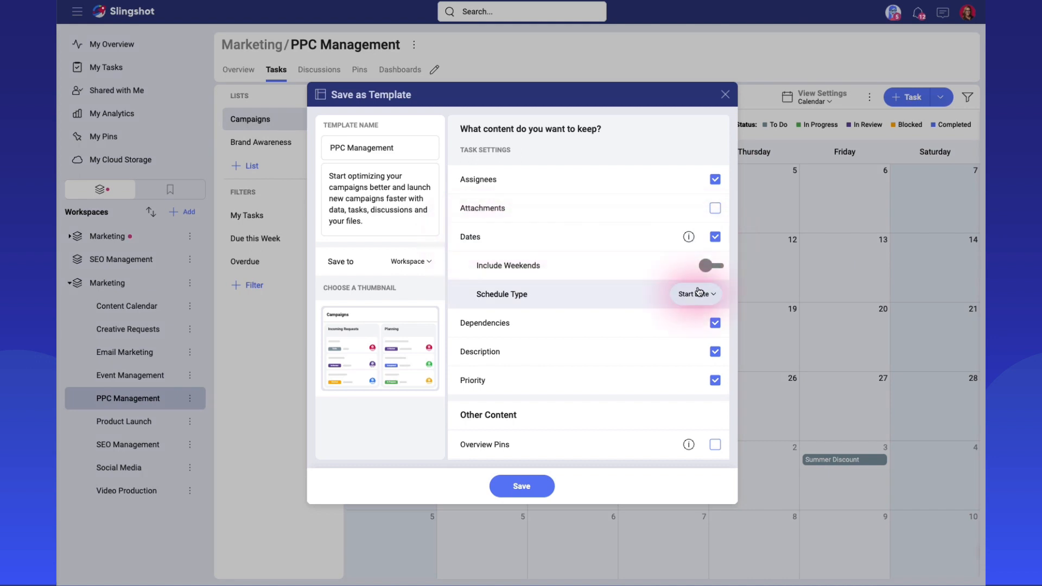
left_click(698, 294)
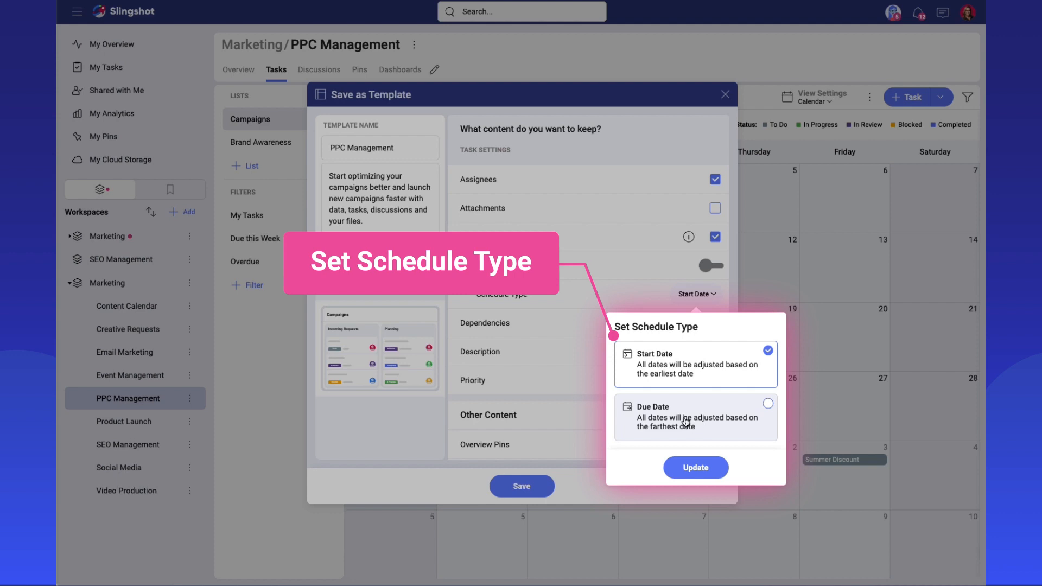
left_click(589, 386)
Include the overview pins and all discussions, pinned content, dashboards and data sources in the template.
scroll(588, 386, "down", 1)
scroll(588, 389, "down", 1)
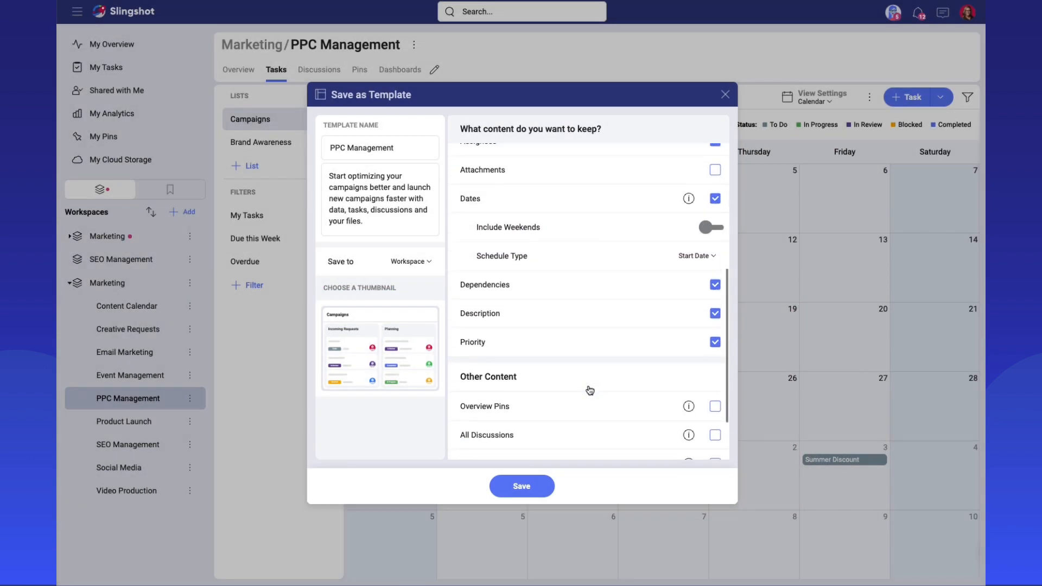
scroll(590, 389, "down", 5)
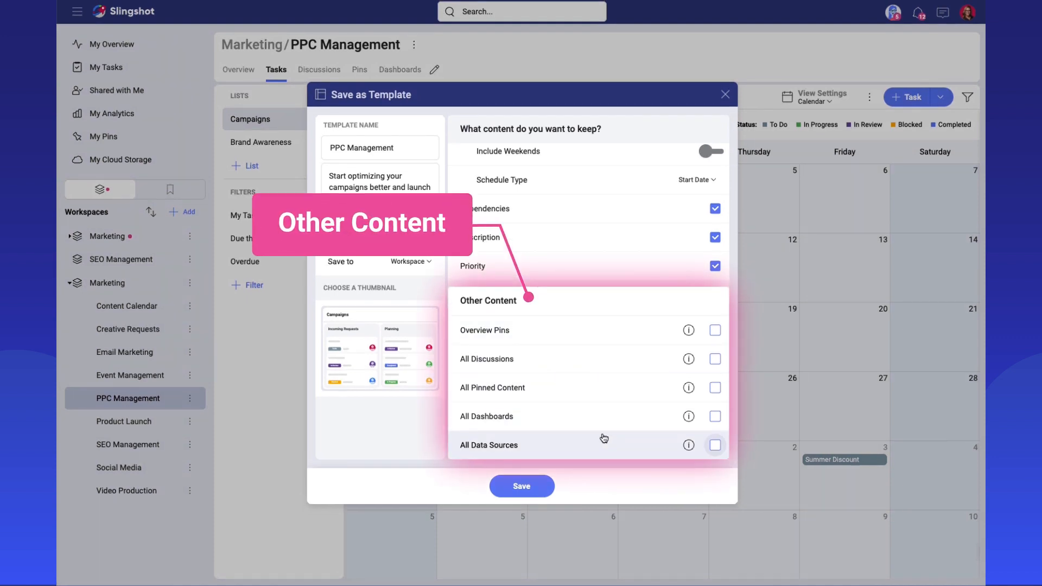
left_click(624, 332)
left_click(614, 360)
left_click(605, 387)
left_click(600, 426)
left_click(597, 447)
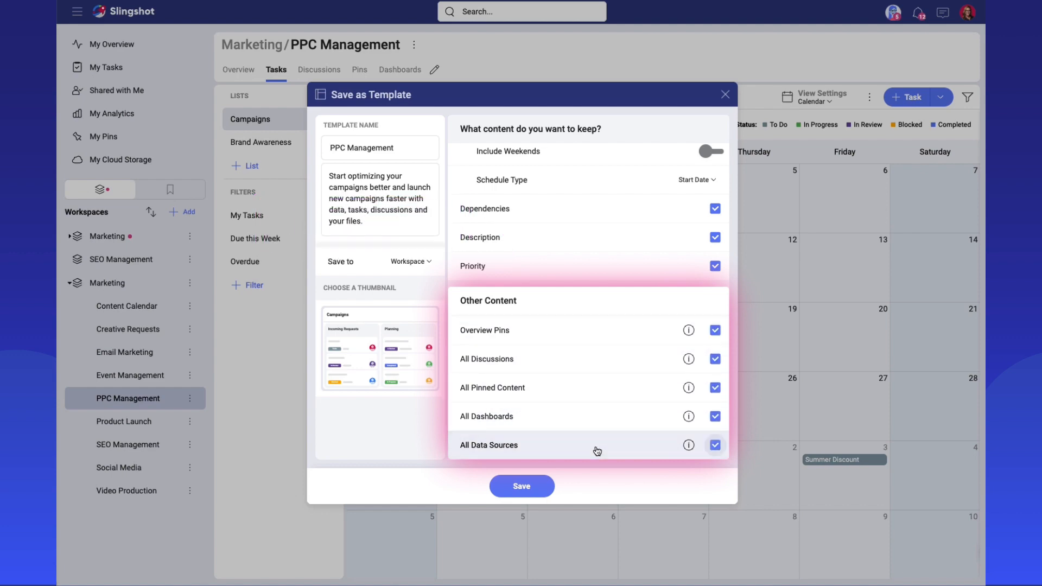
Save the template and dismiss the saved-template notice so that it is not shown again.
left_click(544, 489)
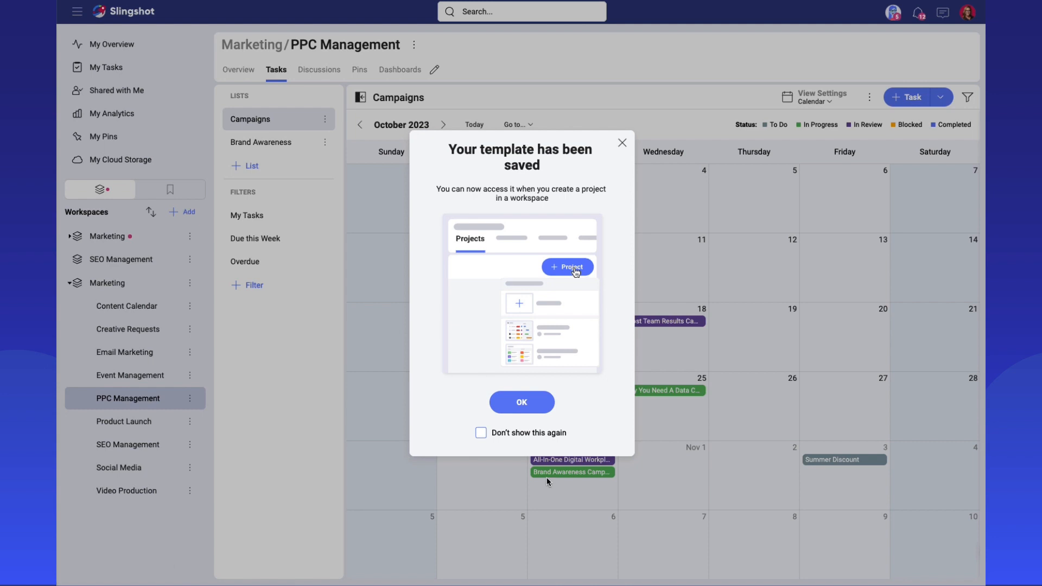
left_click(480, 436)
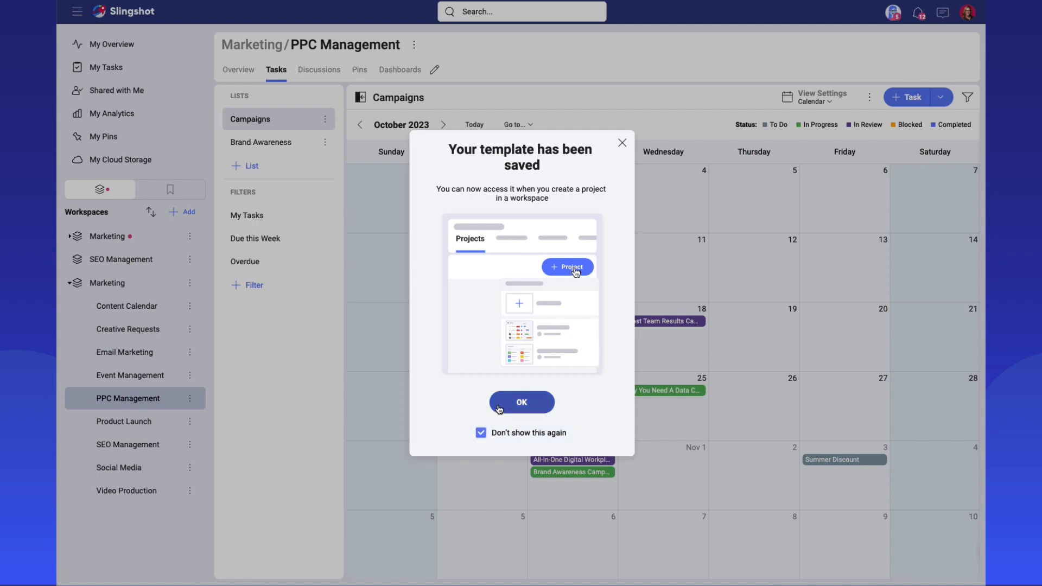
left_click(493, 404)
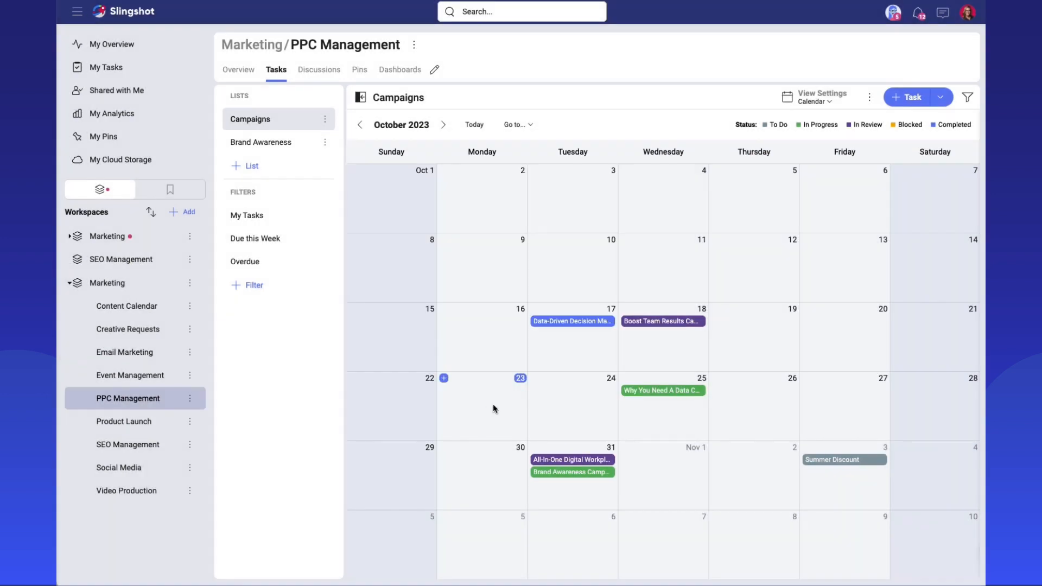
Start adding a project from a template to the expanded Marketing workspace and open the PPC Management template's preview.
left_click(190, 283)
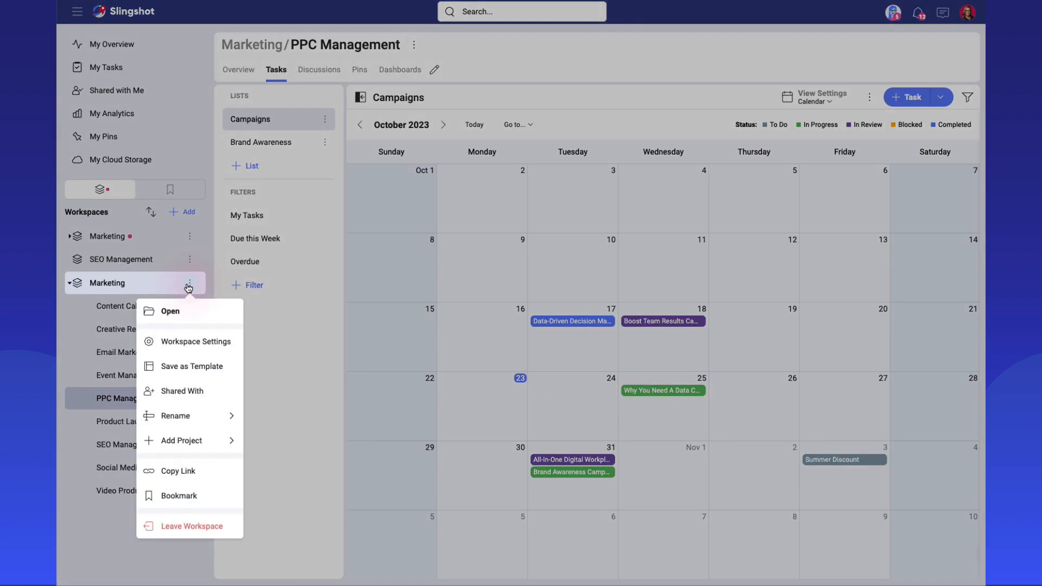
left_click(189, 440)
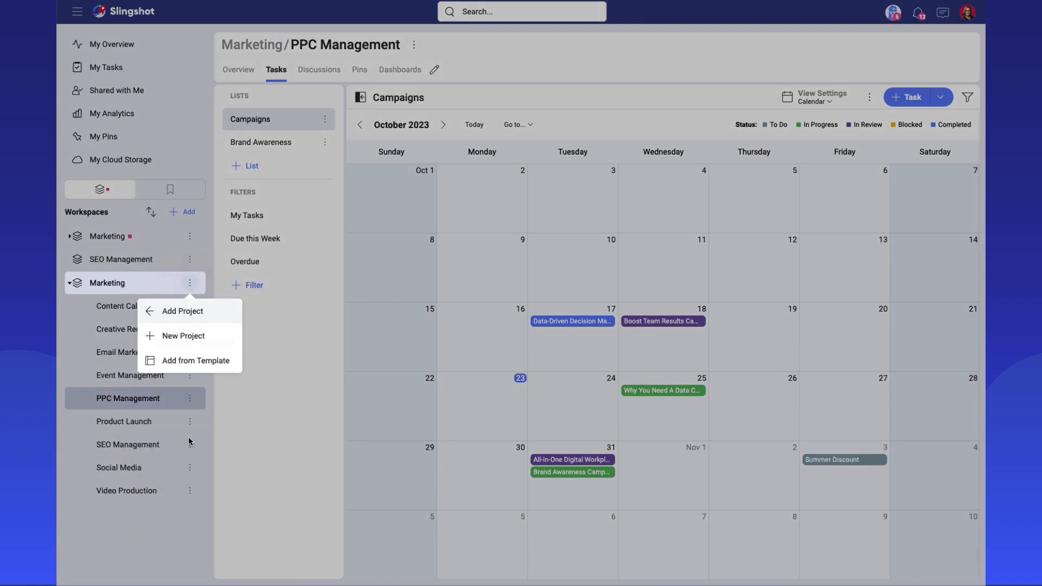
left_click(191, 364)
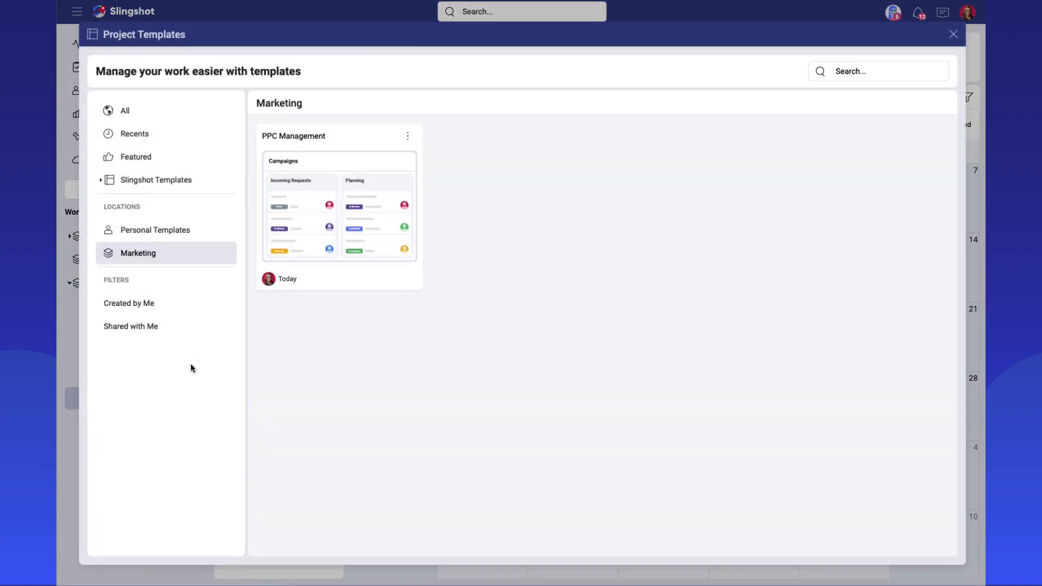
mouse_move(293, 156)
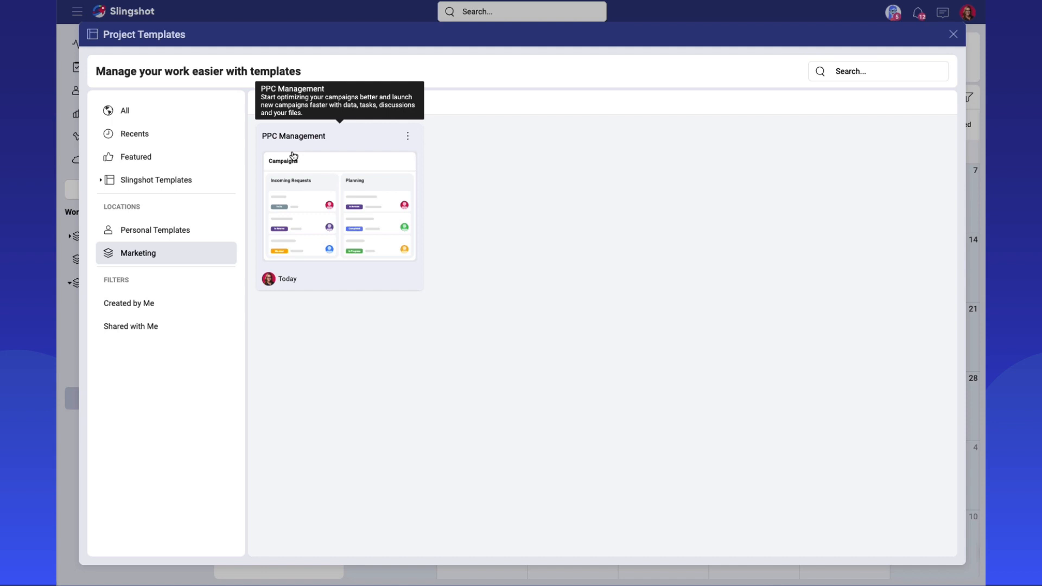
left_click(293, 157)
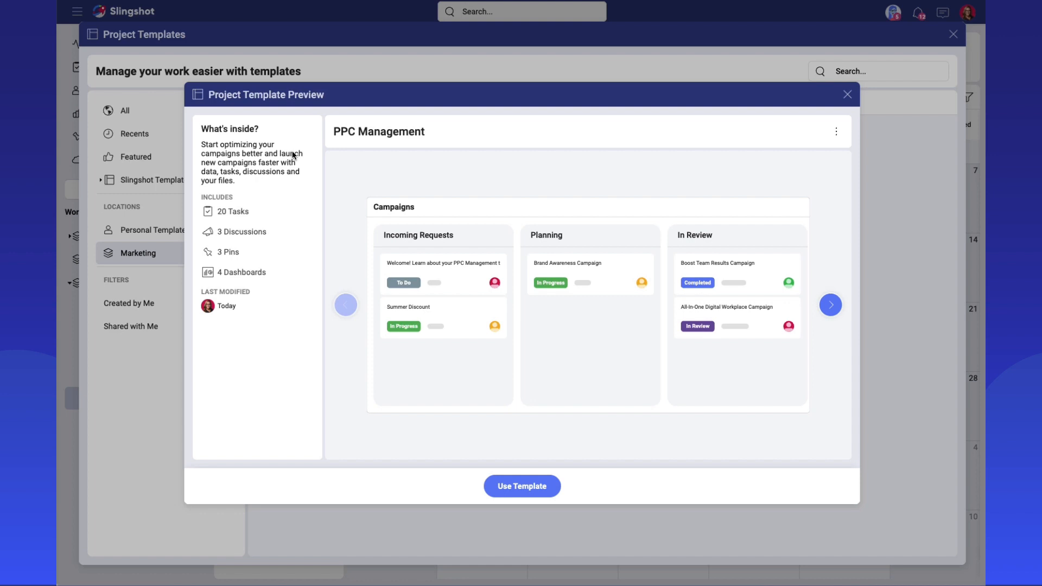
Browse the PPC Management template's preview pages and return to the first one.
left_click(830, 304)
left_click(830, 305)
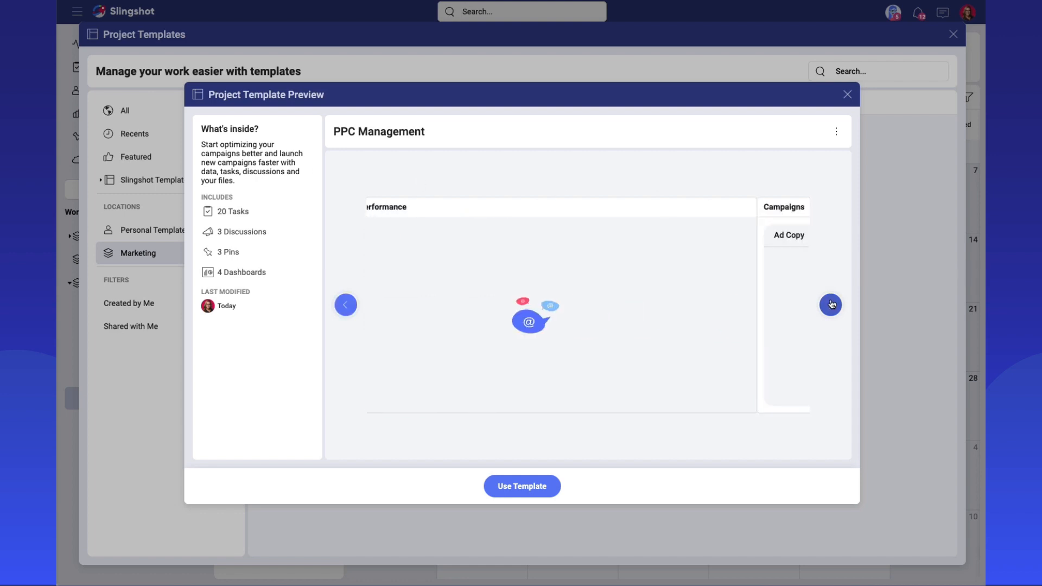
left_click(345, 304)
left_click(347, 306)
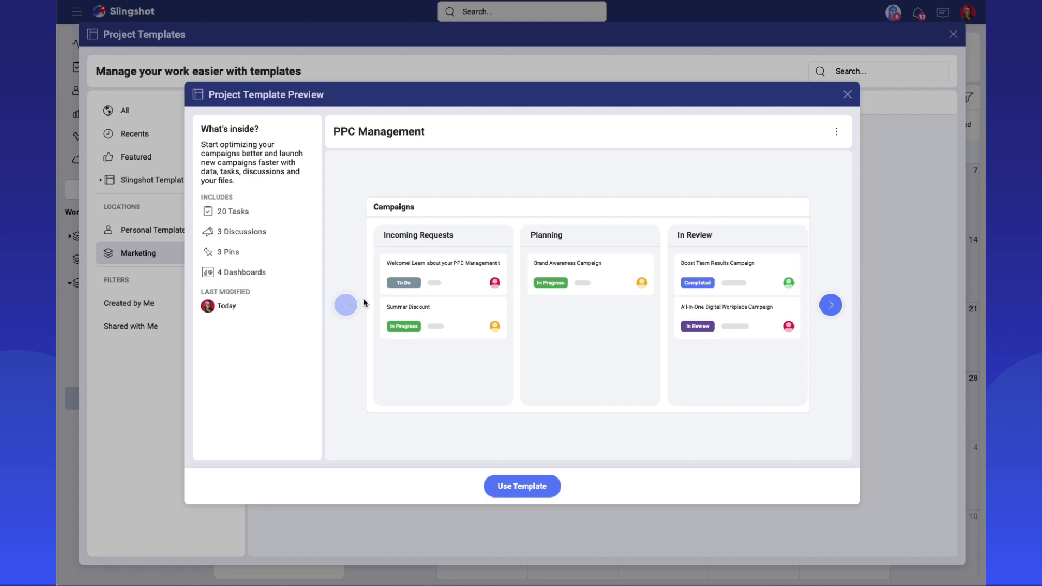
Create a PPC Management project from the template in the Marketing workspace with October 24, 2023 as the start date.
left_click(532, 489)
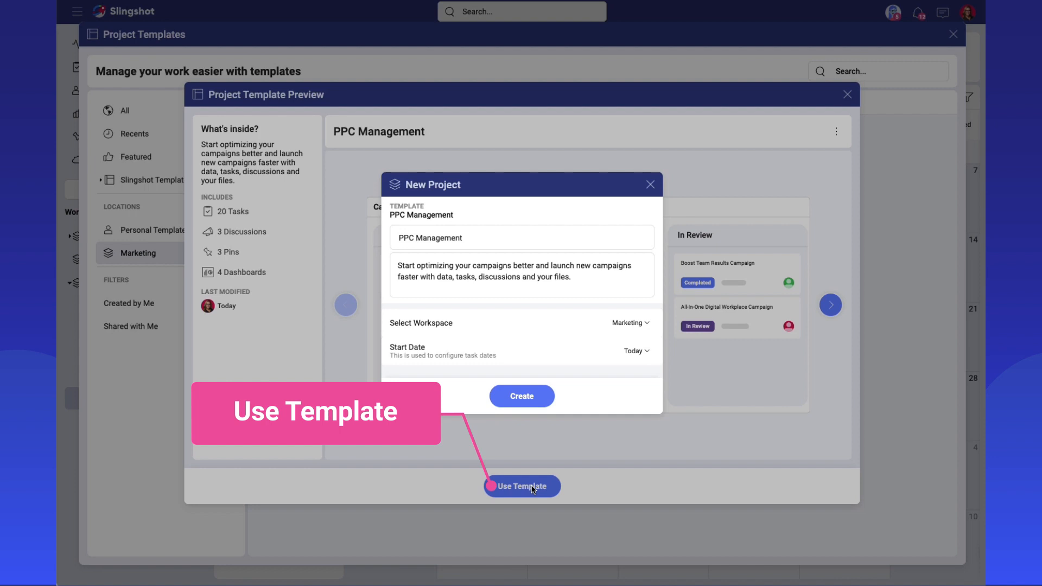
left_click(630, 323)
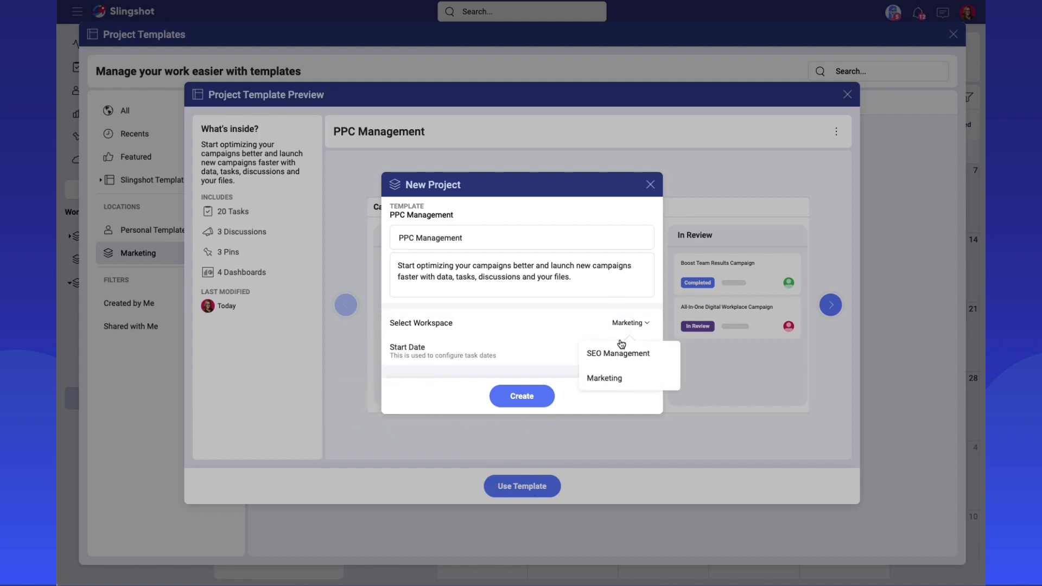
left_click(567, 365)
left_click(624, 351)
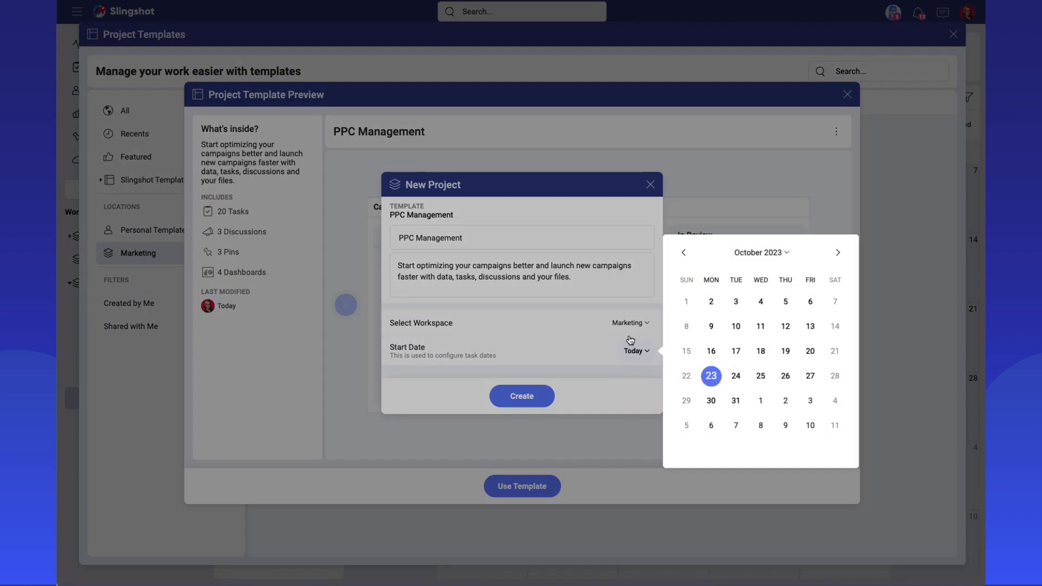
left_click(737, 375)
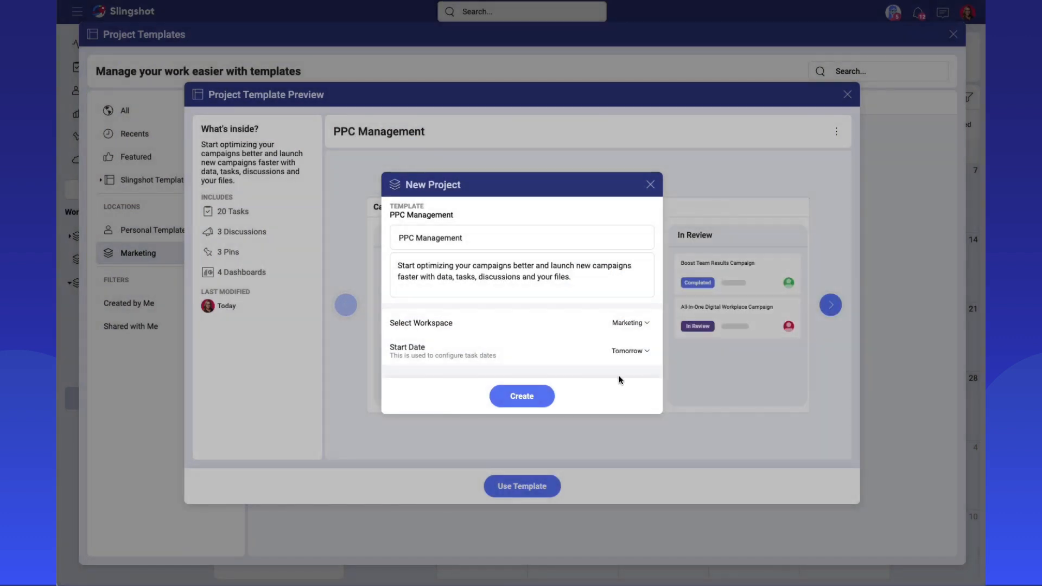
left_click(516, 399)
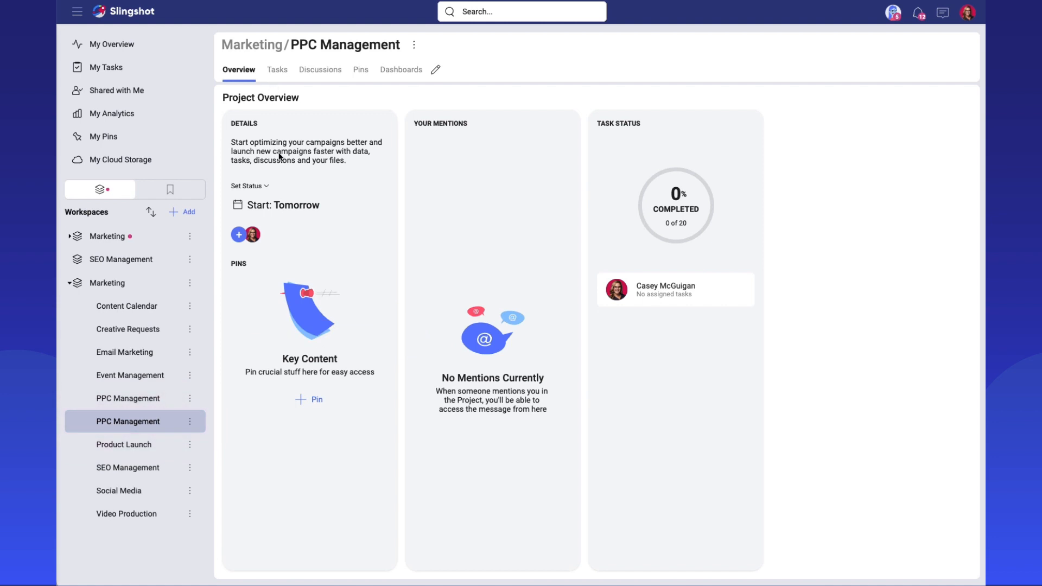
Review the tasks copied into the new PPC Management project across the Campaigns board's sections.
left_click(273, 72)
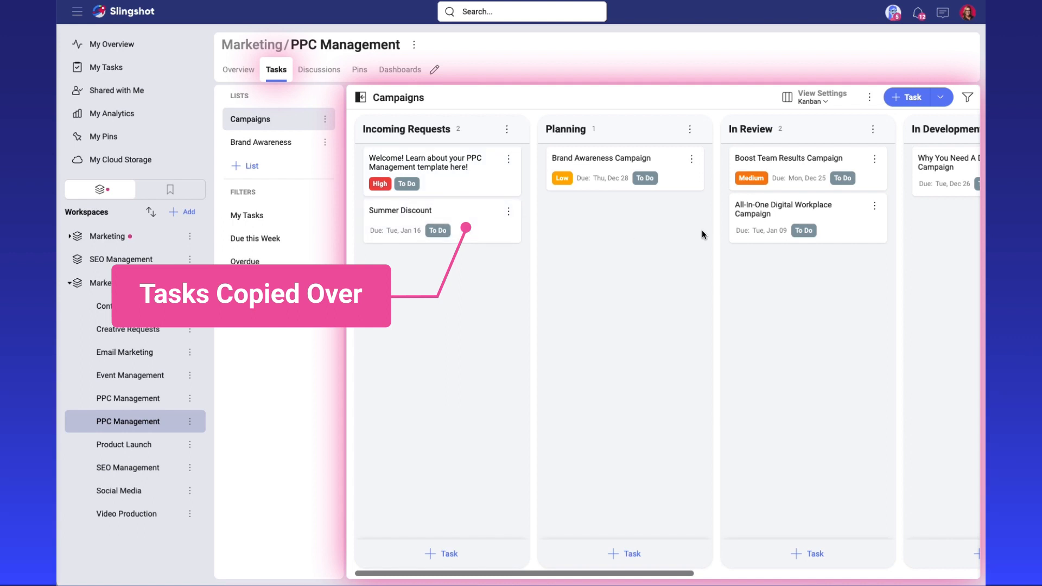
scroll(823, 225, "right", 1)
scroll(823, 225, "right", 5)
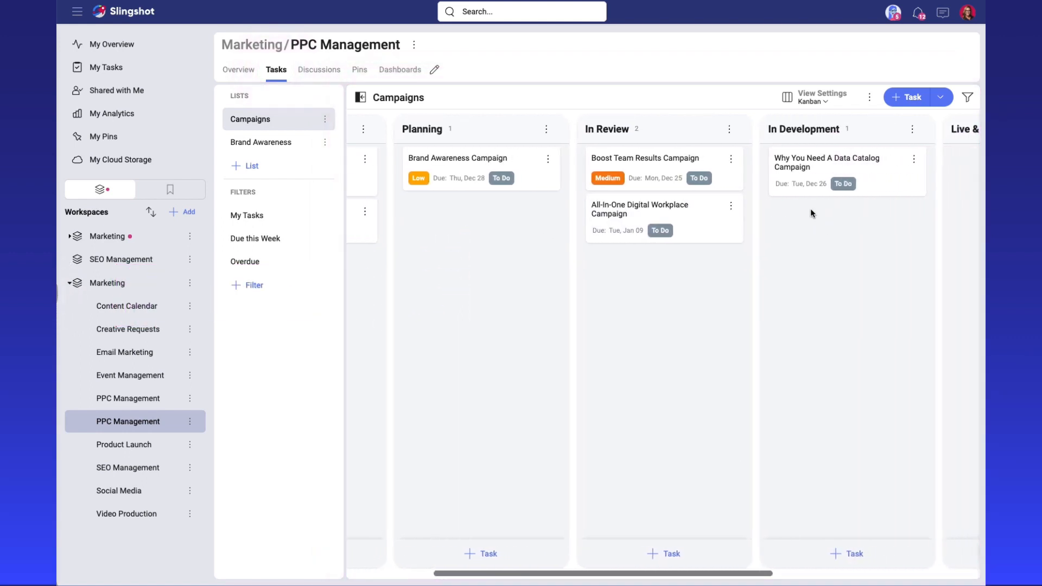
left_click_drag(557, 567, 462, 578)
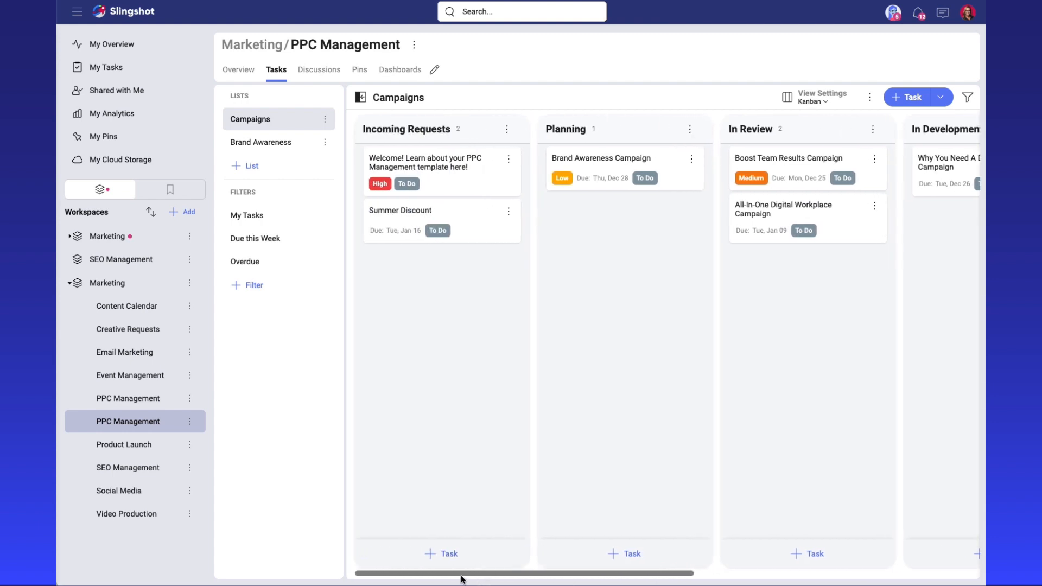